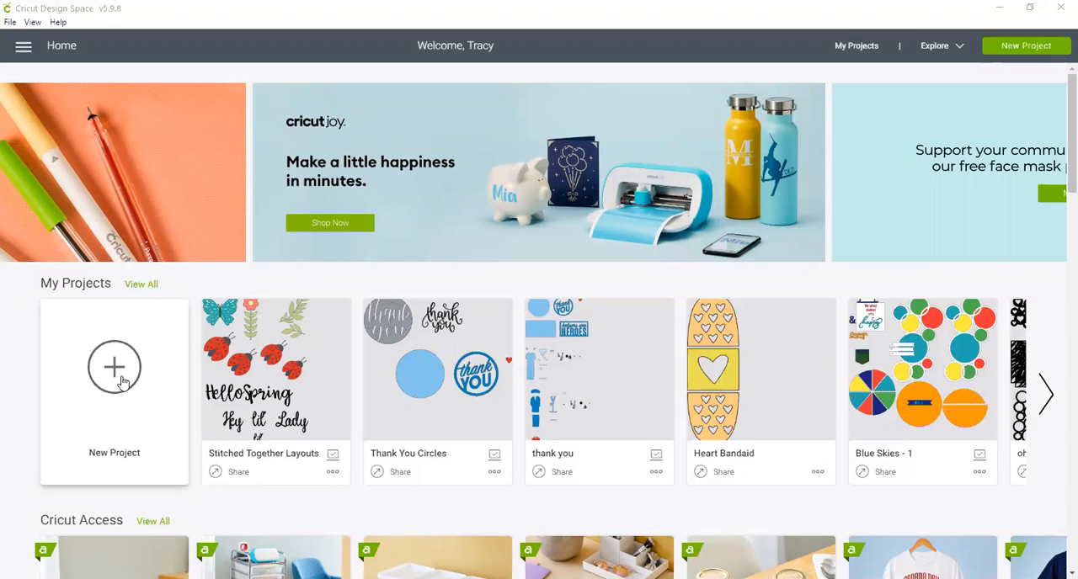
Start a new blank project and look through the recently uploaded images on the upload page.
{"action": "left_click", "coordinate": [121, 381]}
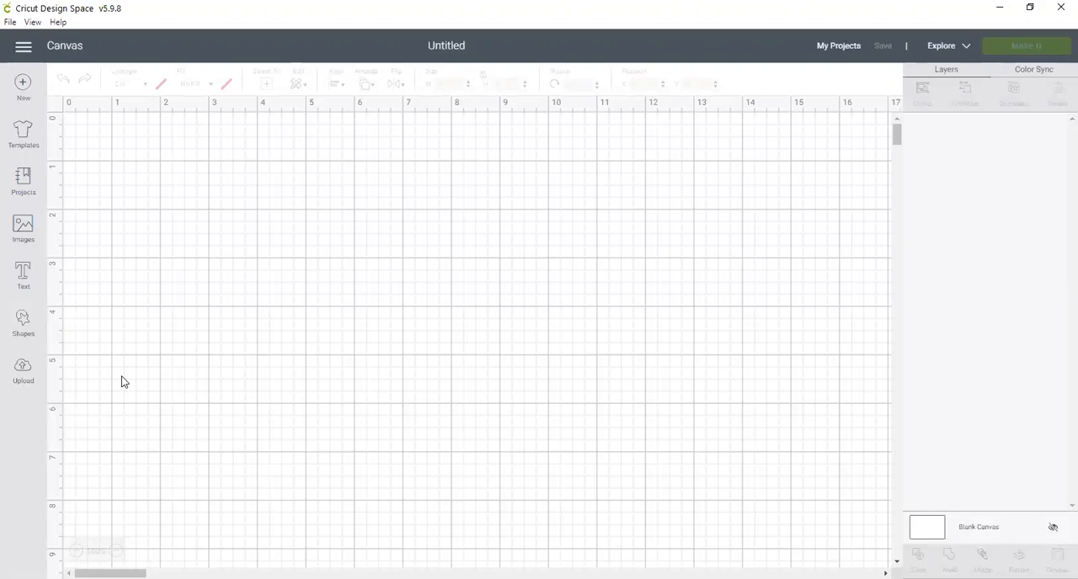
{"action": "left_click", "coordinate": [23, 325]}
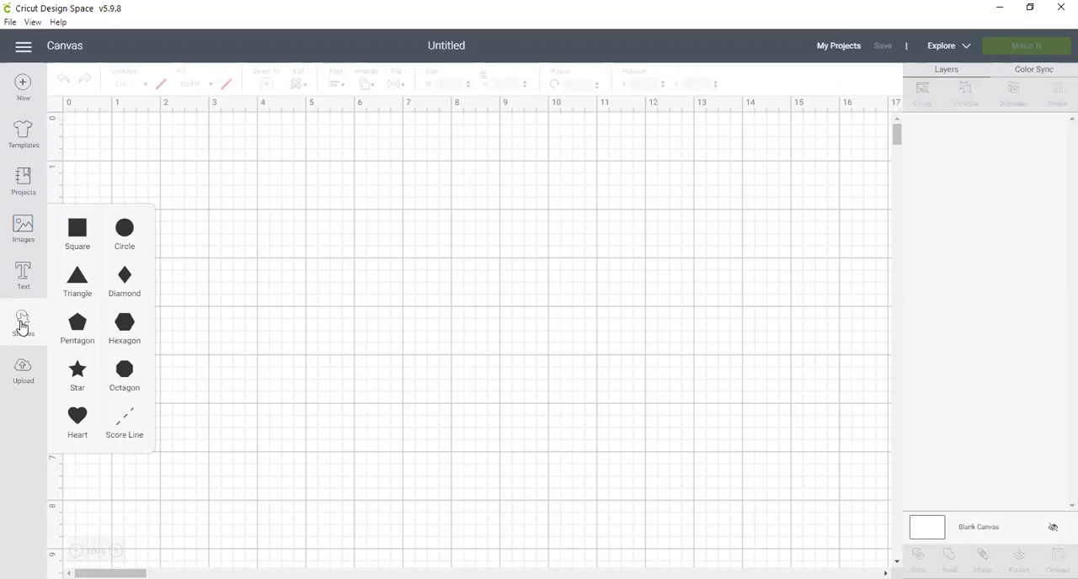
{"action": "left_click", "coordinate": [23, 374]}
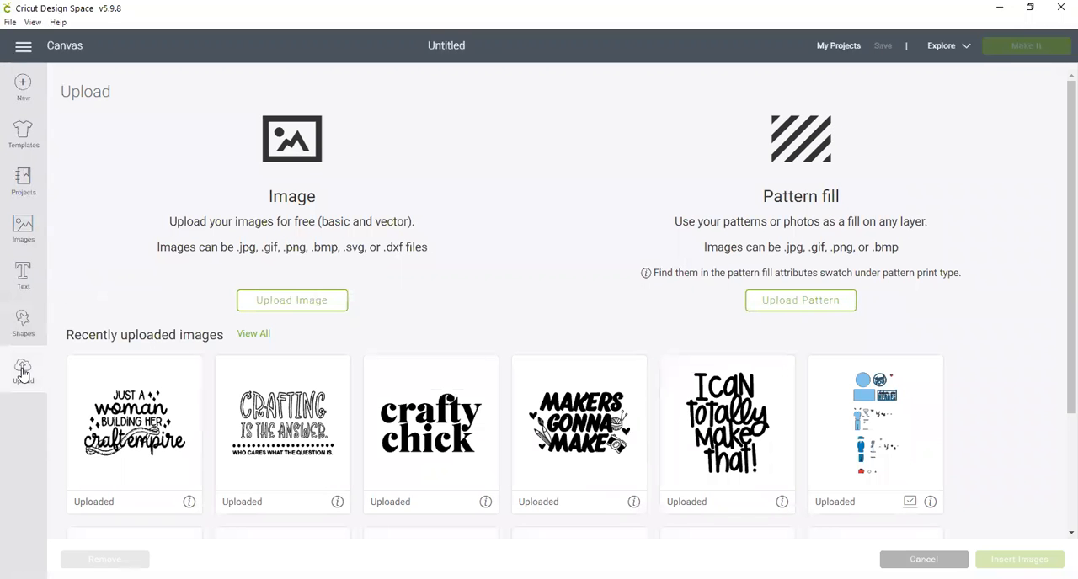
{"action": "scroll", "coordinate": [192, 392], "scroll_direction": "down", "scroll_amount": 3}
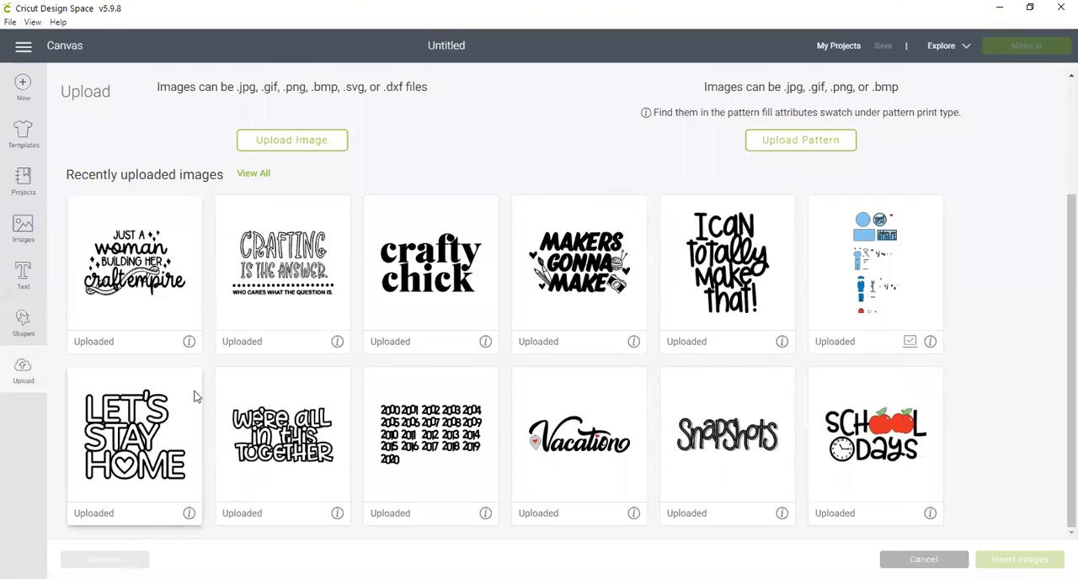
{"action": "scroll", "coordinate": [194, 396], "scroll_direction": "up", "scroll_amount": 3}
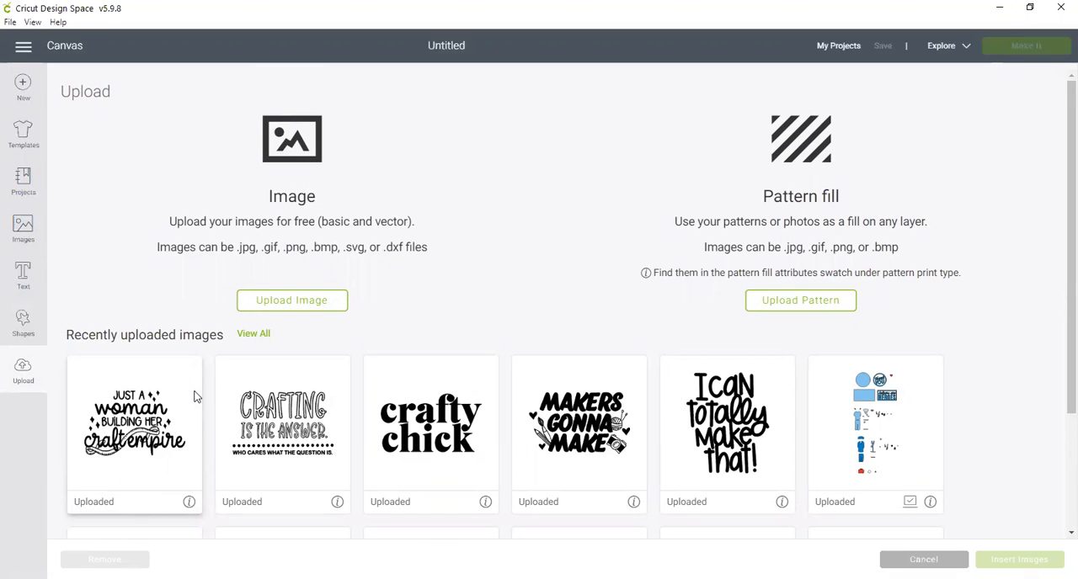
{"action": "scroll", "coordinate": [194, 396], "scroll_direction": "down", "scroll_amount": 3}
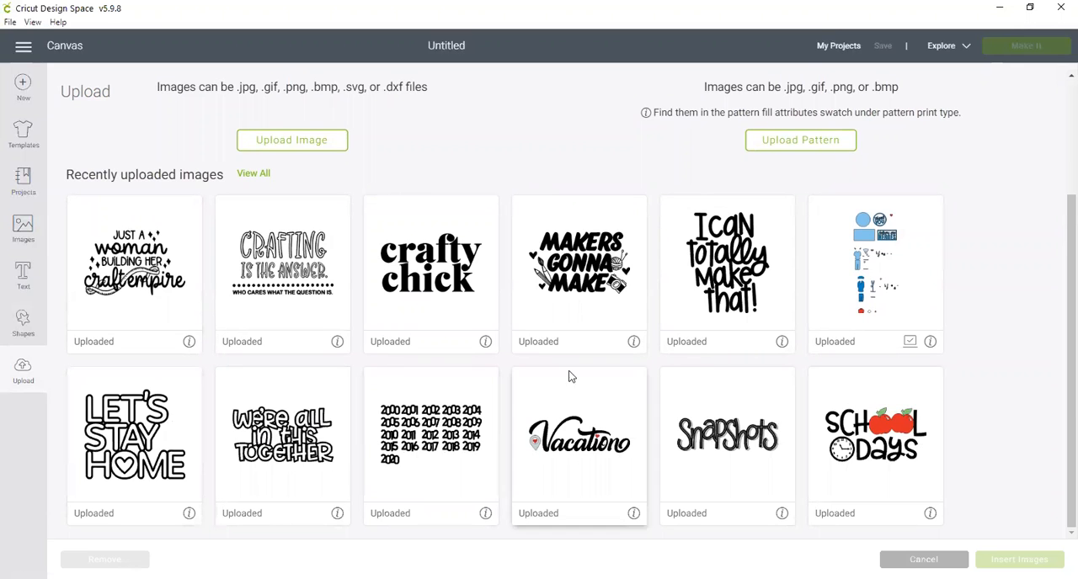
{"action": "scroll", "coordinate": [508, 352], "scroll_direction": "up", "scroll_amount": 3}
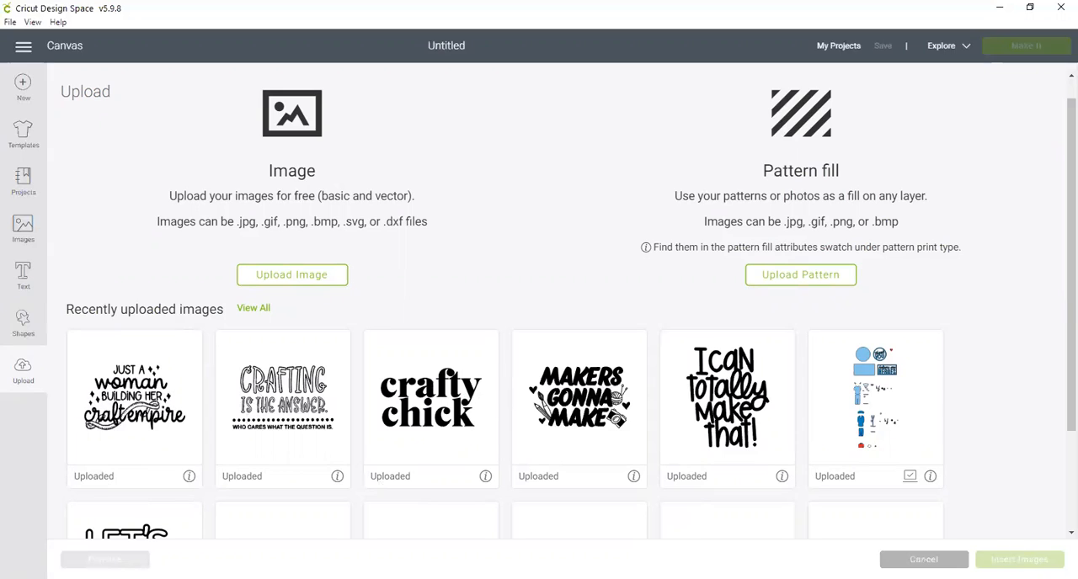
Upload the CTMH-Crafty-Chick SVG file from the Desktop and save it as an image under that name.
{"action": "left_click", "coordinate": [289, 276]}
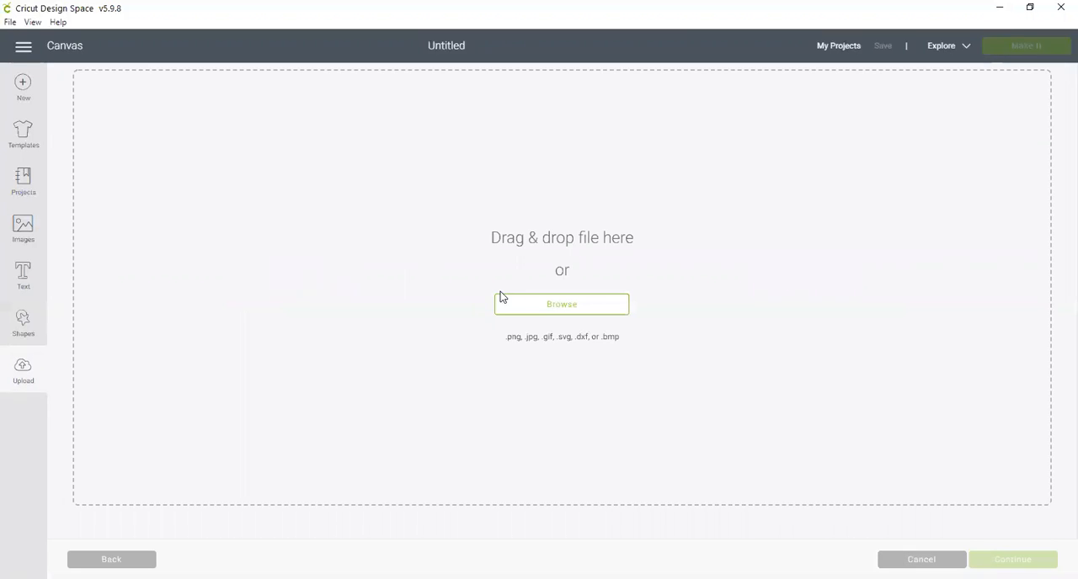
{"action": "left_click", "coordinate": [556, 305]}
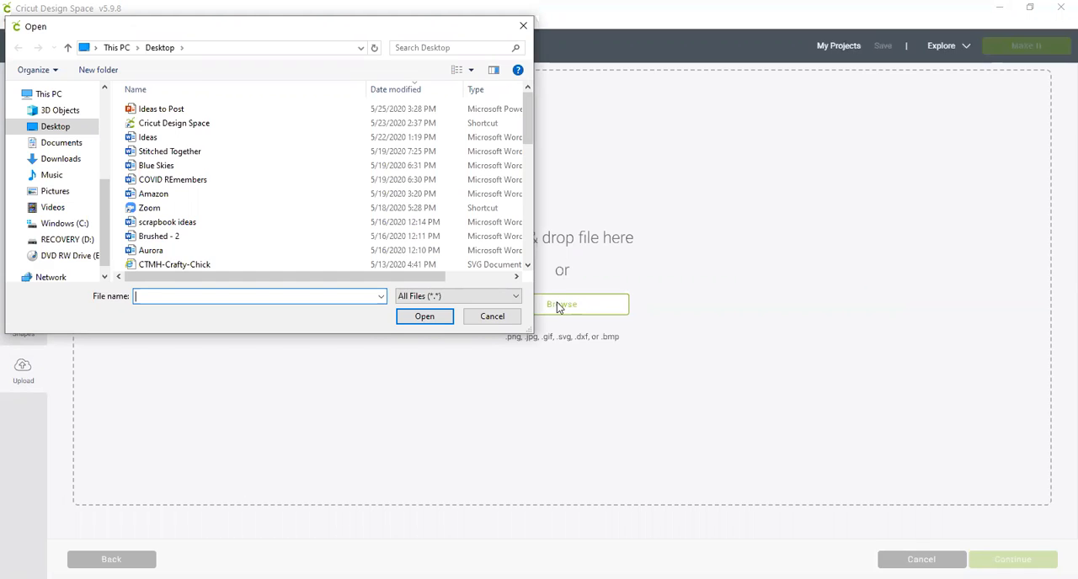
{"action": "left_click", "coordinate": [171, 265]}
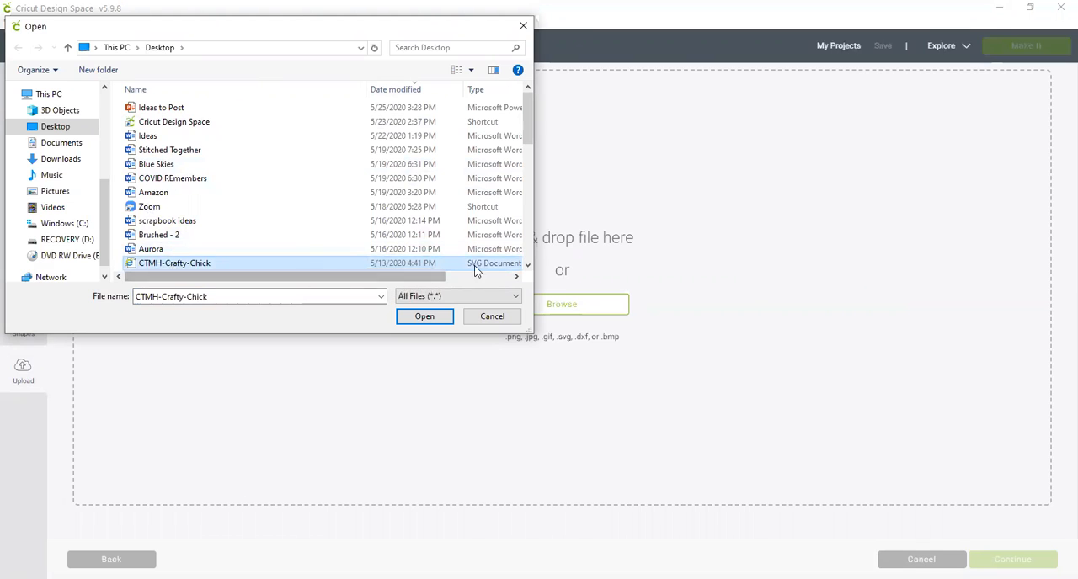
{"action": "left_click", "coordinate": [424, 317]}
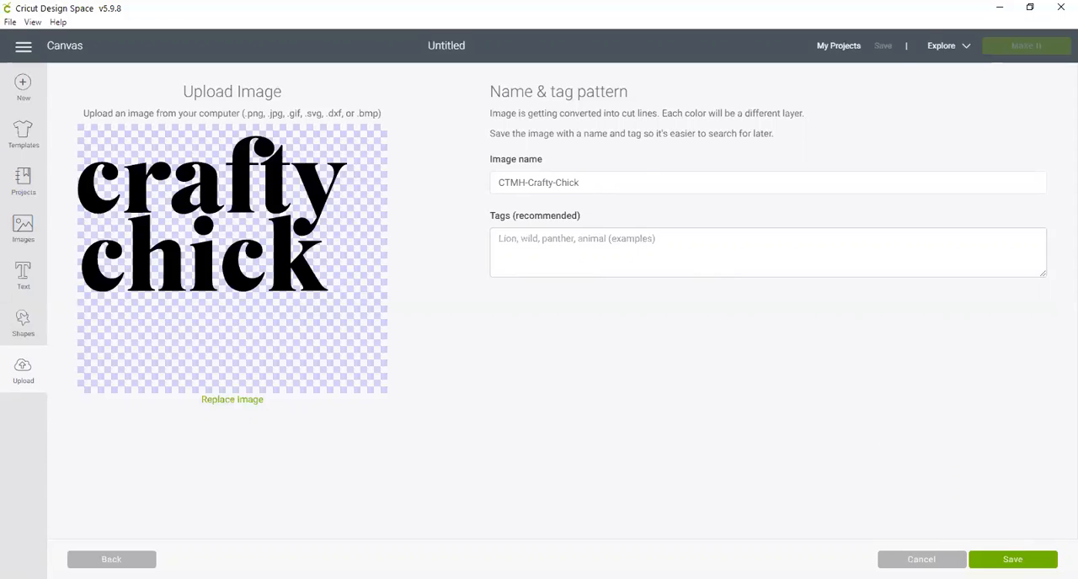
{"action": "left_click", "coordinate": [1012, 560]}
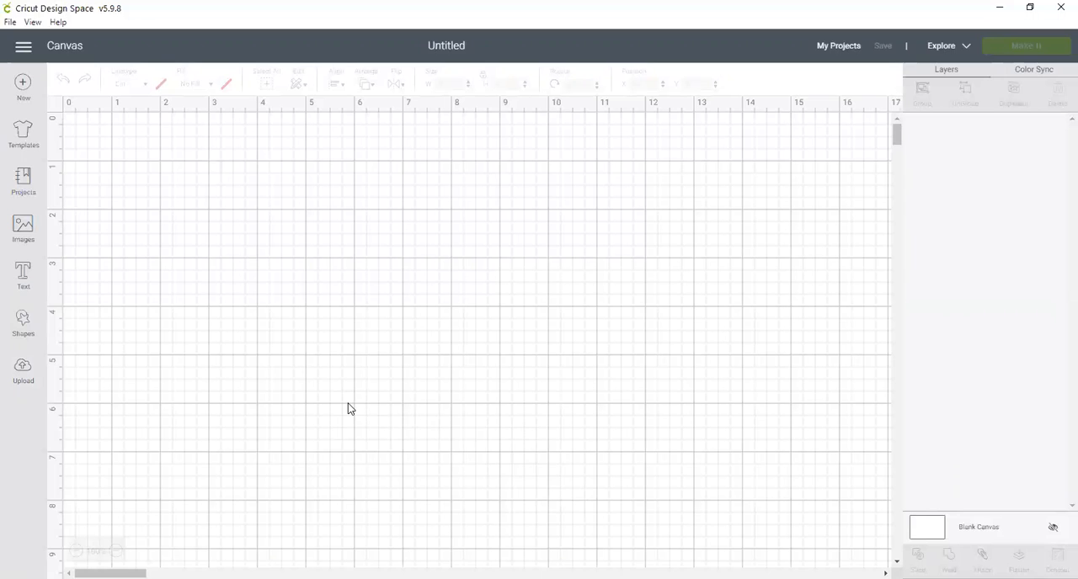
Browse the image library's Image Sets category and filter it to purchased sets.
{"action": "left_click", "coordinate": [22, 228]}
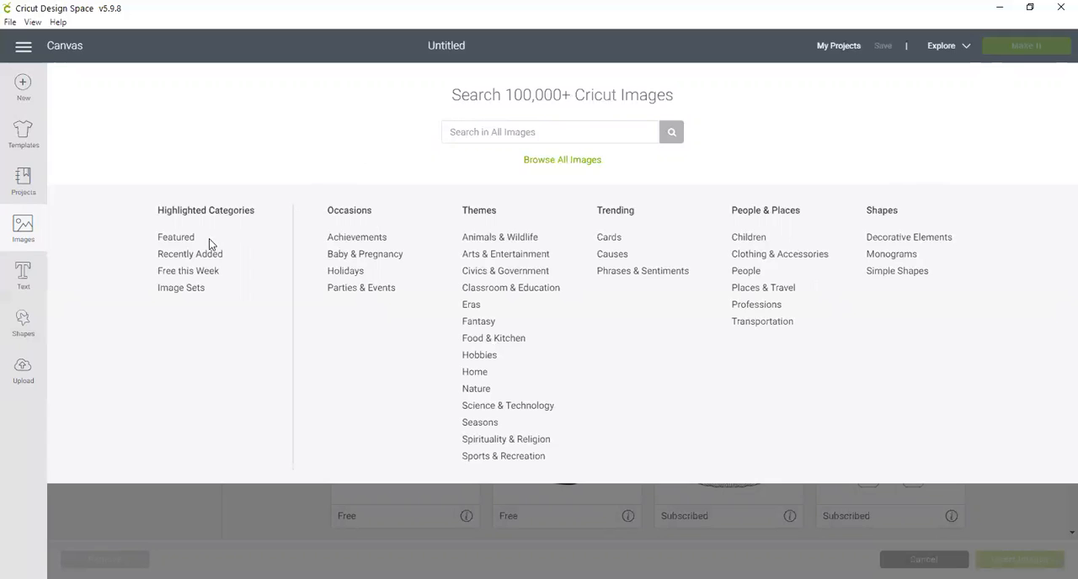
{"action": "left_click", "coordinate": [175, 291]}
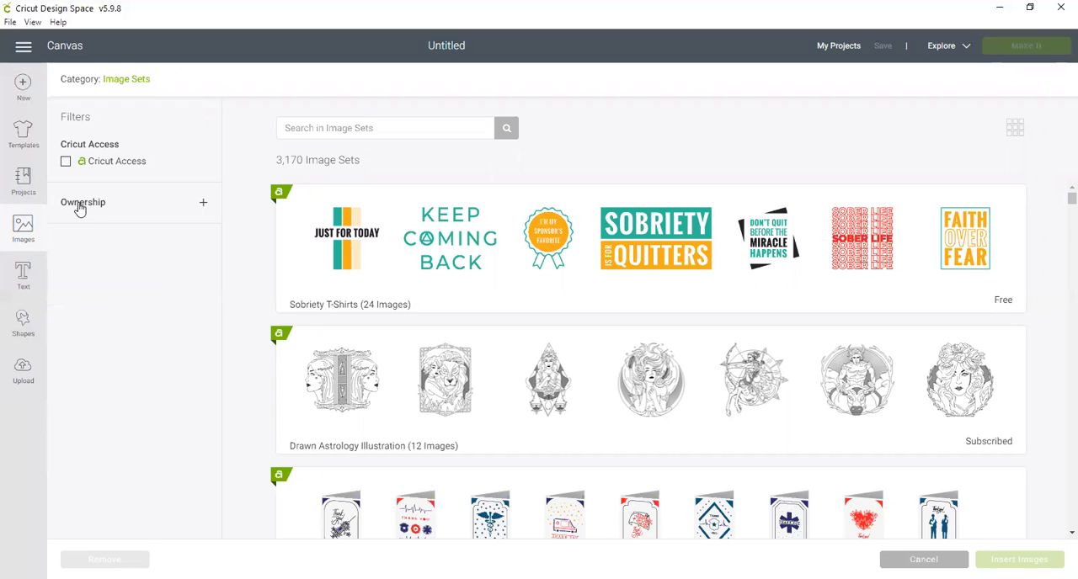
{"action": "left_click", "coordinate": [81, 205]}
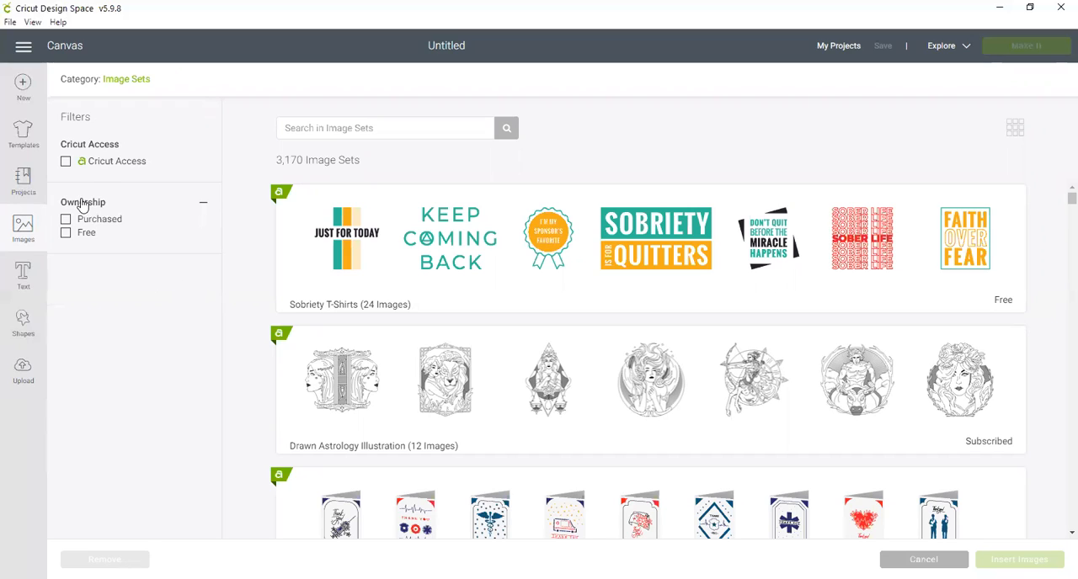
{"action": "left_click", "coordinate": [66, 220]}
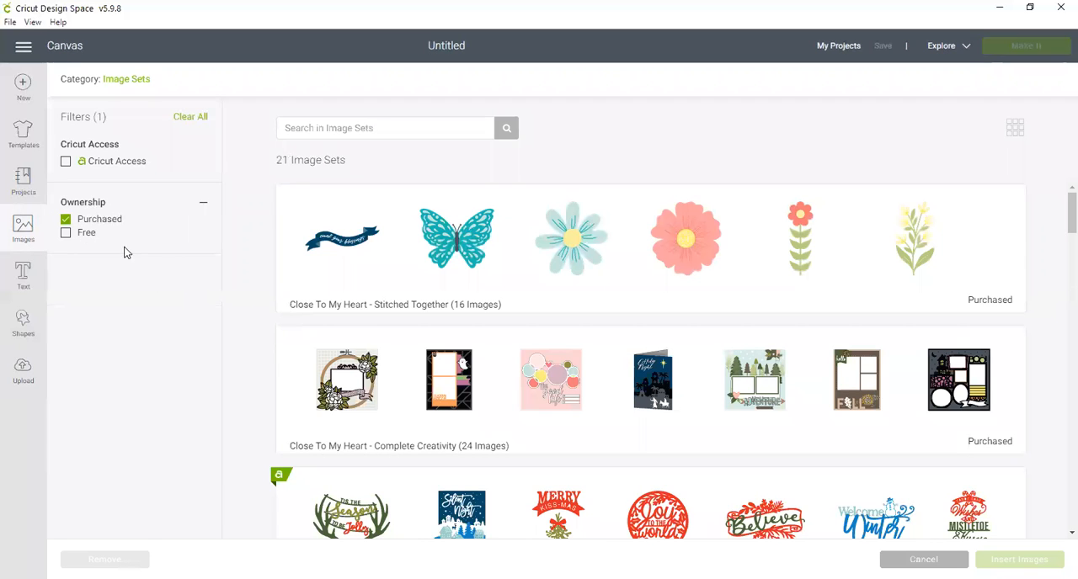
Insert the ladybug image from the purchased Close To My Heart - Stitched Together set onto the canvas.
{"action": "scroll", "coordinate": [302, 358], "scroll_direction": "down", "scroll_amount": 6}
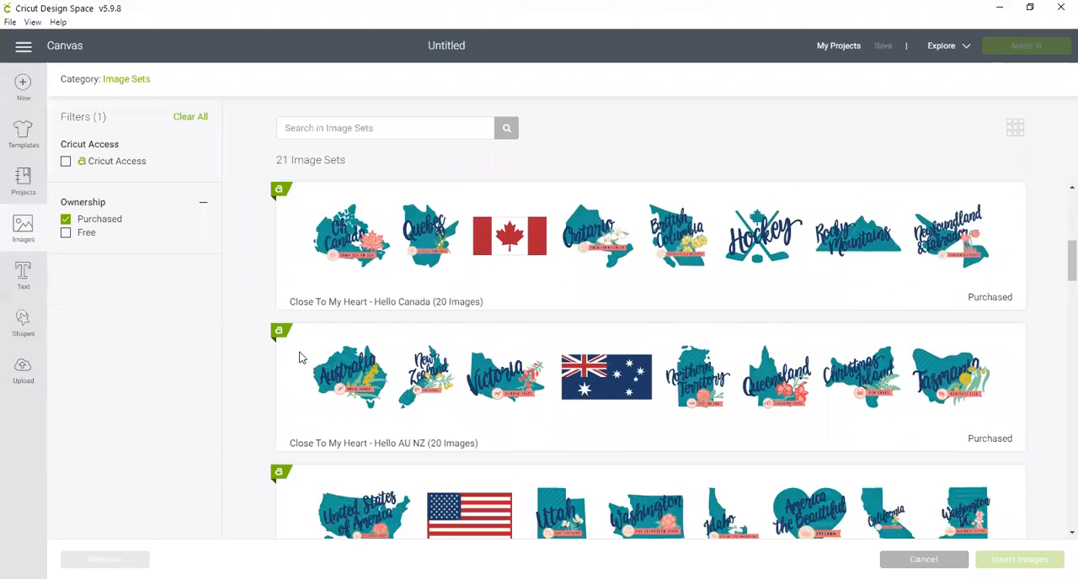
{"action": "scroll", "coordinate": [302, 357], "scroll_direction": "up", "scroll_amount": 6}
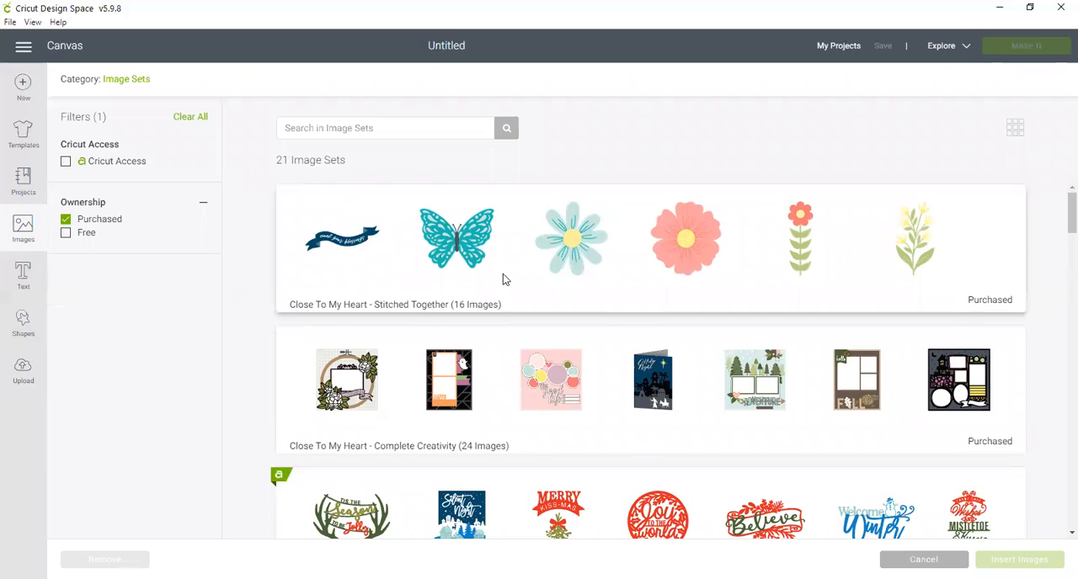
{"action": "left_click", "coordinate": [462, 258]}
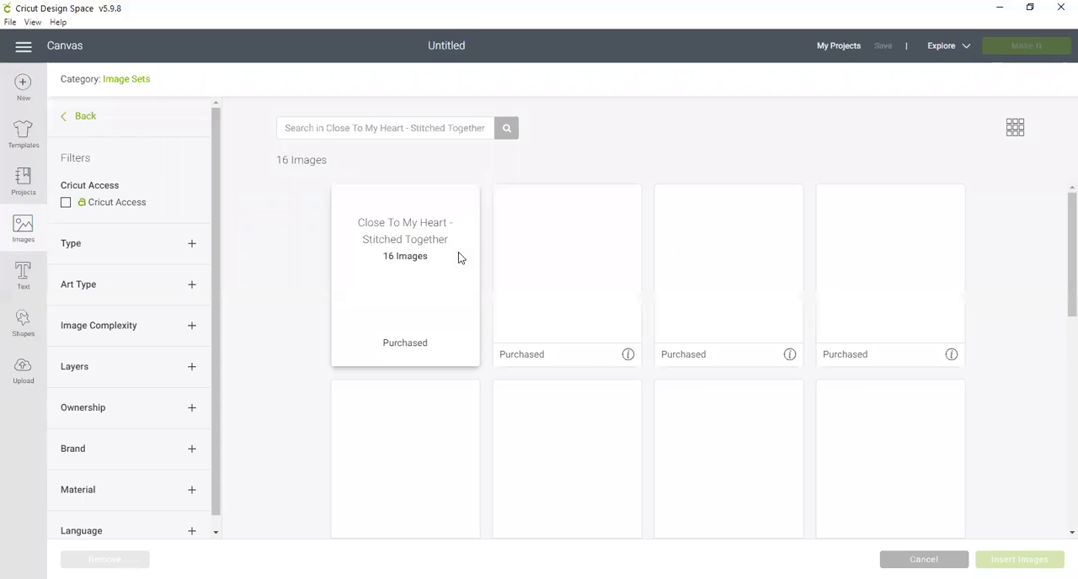
{"action": "scroll", "coordinate": [458, 257], "scroll_direction": "down", "scroll_amount": 8}
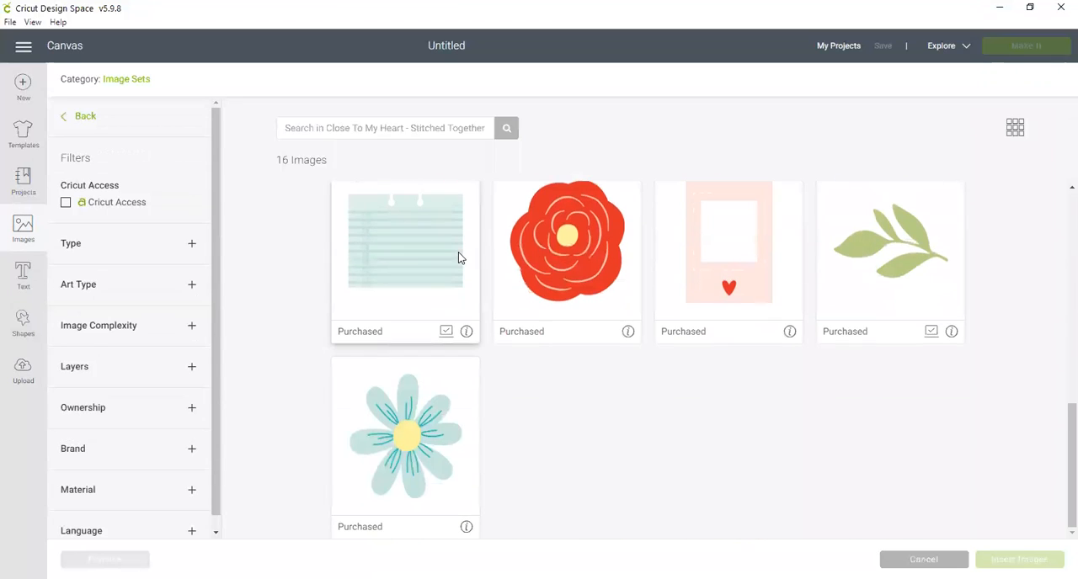
{"action": "scroll", "coordinate": [458, 258], "scroll_direction": "up", "scroll_amount": 6}
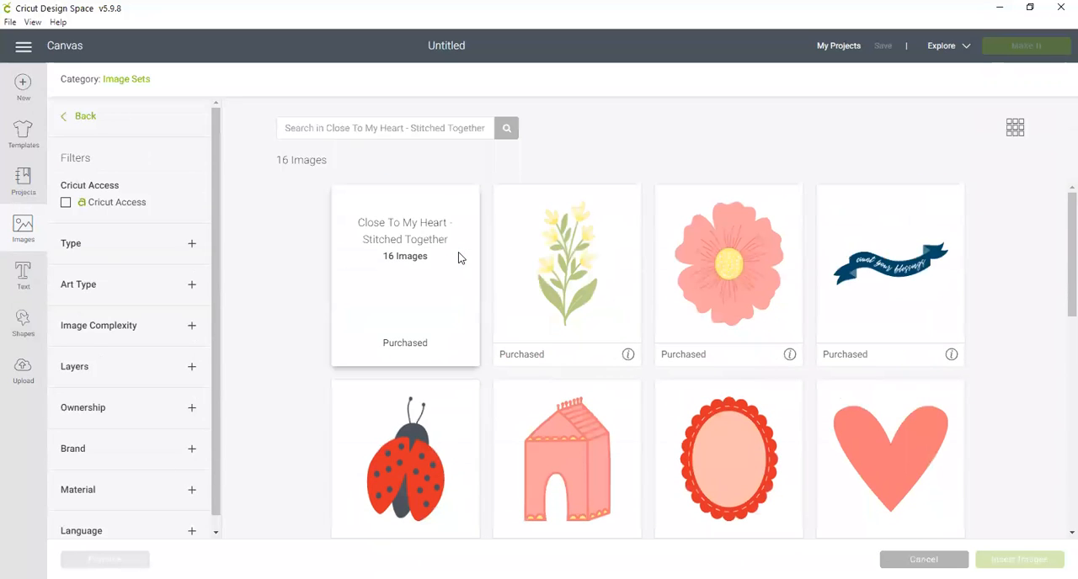
{"action": "left_click", "coordinate": [405, 471]}
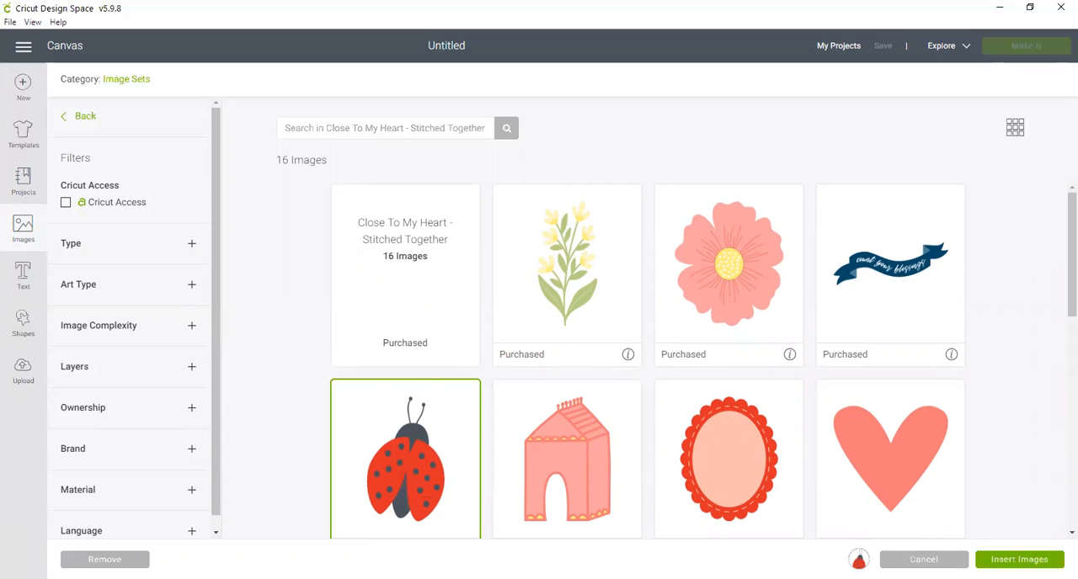
{"action": "left_click", "coordinate": [1018, 559]}
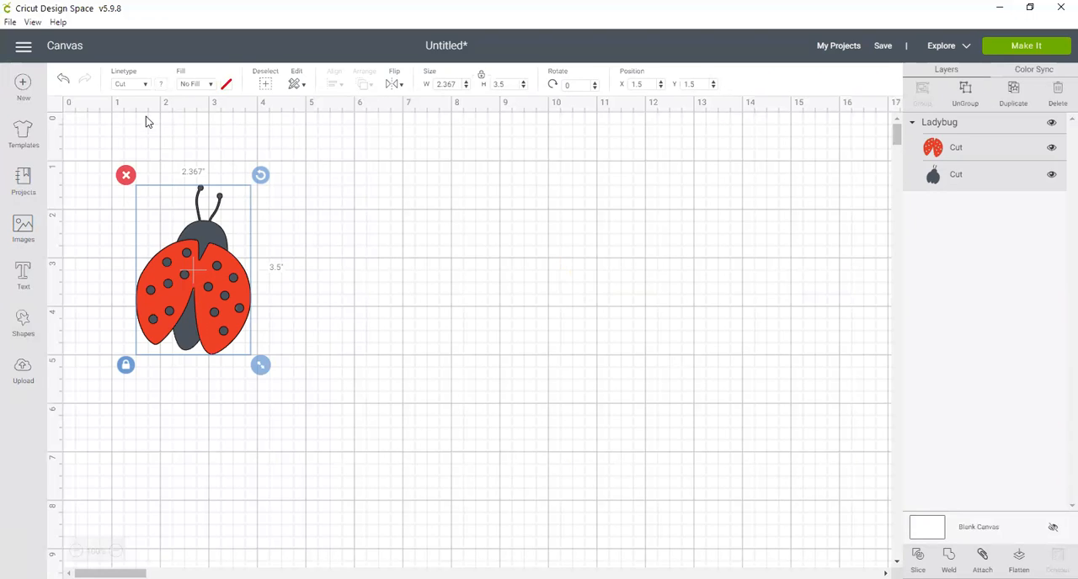
{"action": "left_click", "coordinate": [146, 88]}
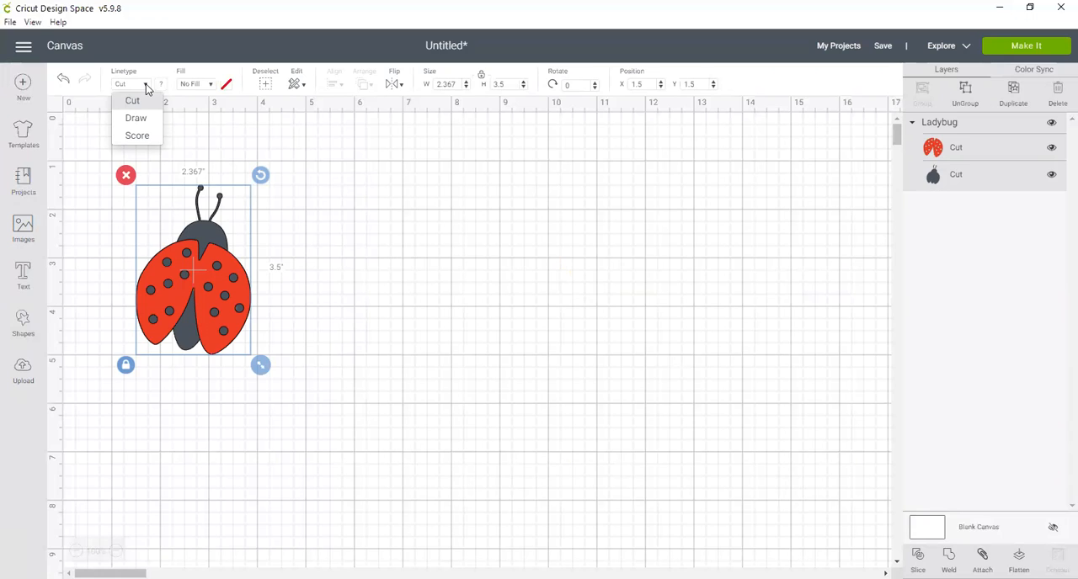
{"action": "left_click", "coordinate": [147, 89]}
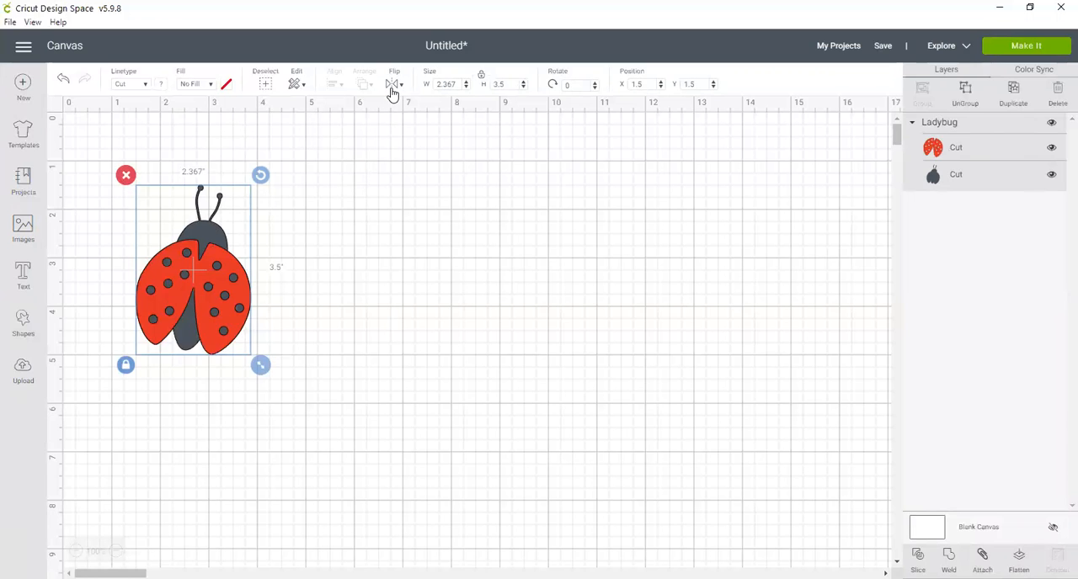
Rotate the ladybug about 24 degrees clockwise and flip it both horizontally and vertically.
{"action": "left_click_drag", "start_coordinate": [261, 176], "coordinate": [298, 211]}
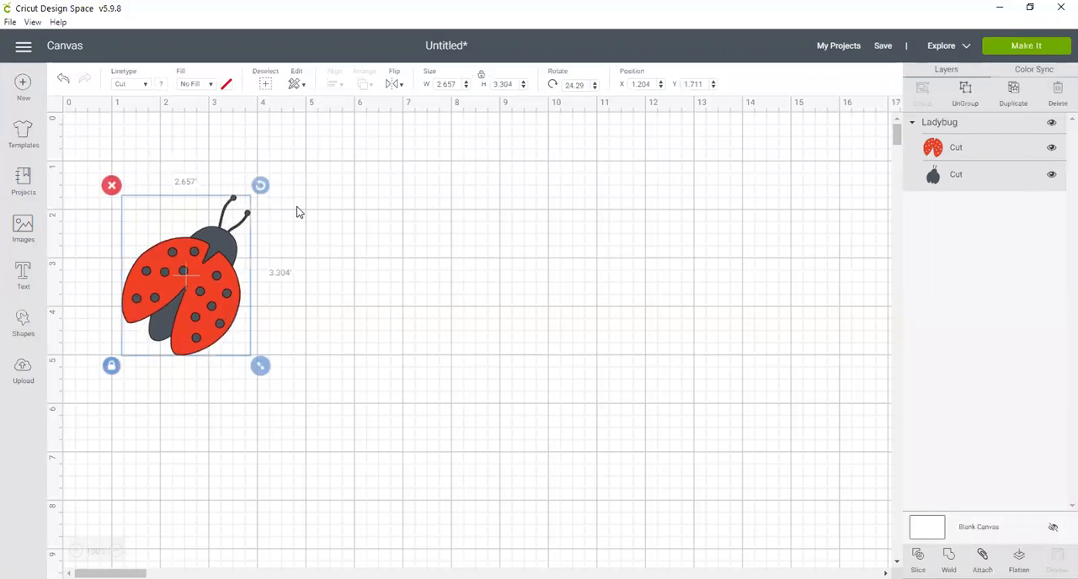
{"action": "left_click", "coordinate": [394, 83]}
{"action": "left_click", "coordinate": [426, 110]}
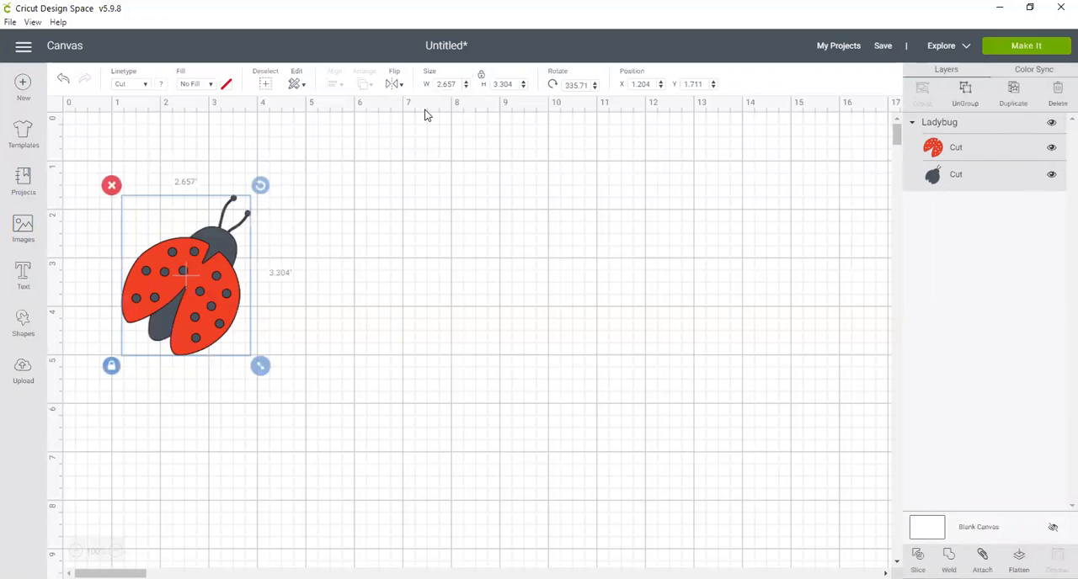
{"action": "left_click", "coordinate": [396, 84]}
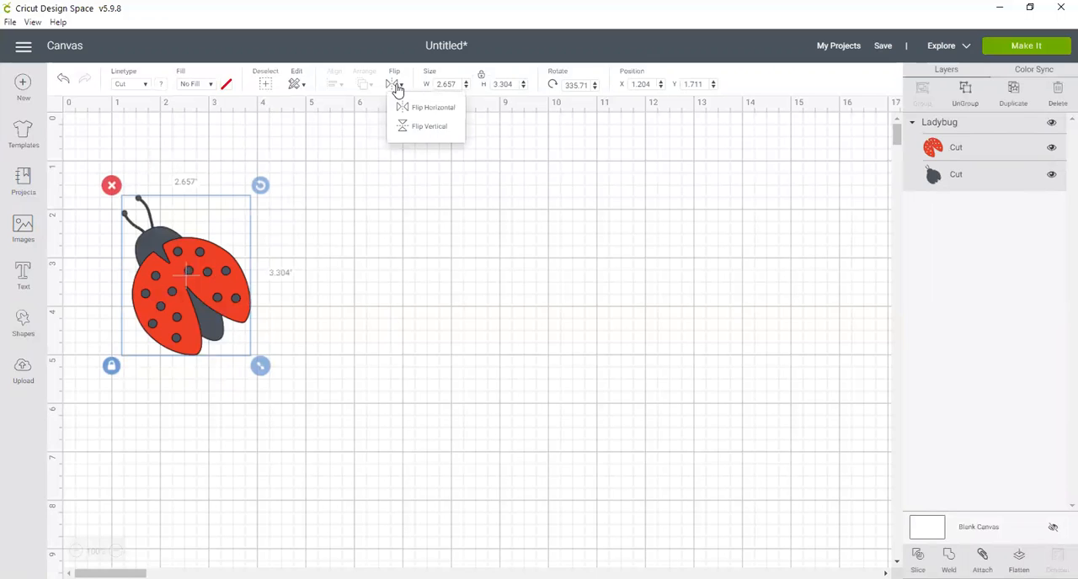
{"action": "left_click", "coordinate": [422, 126]}
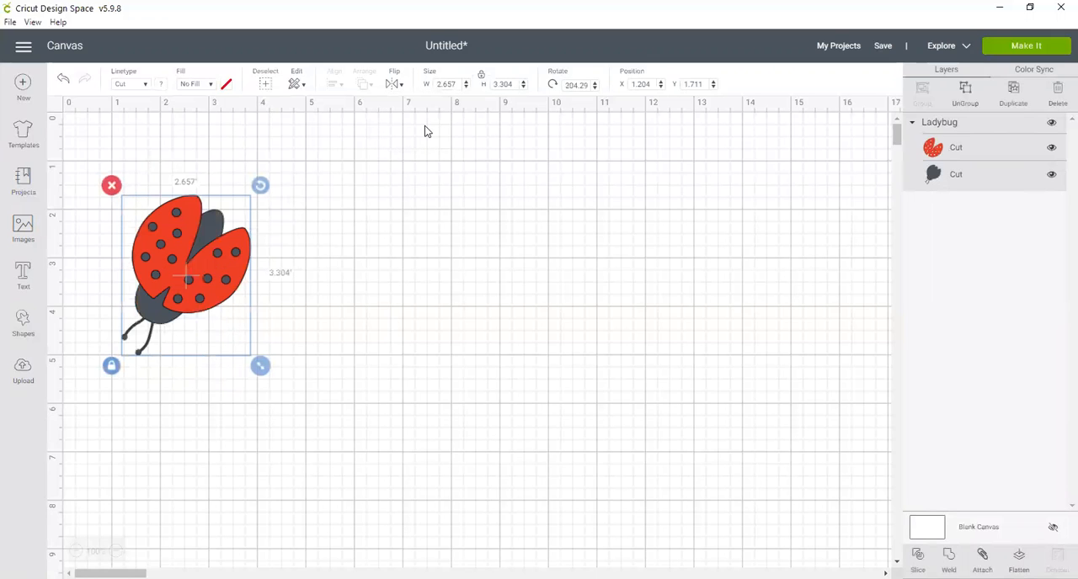
Rotate the flipped ladybug to an angle of about 28.5 degrees so its head points up again.
{"action": "left_click", "coordinate": [394, 85]}
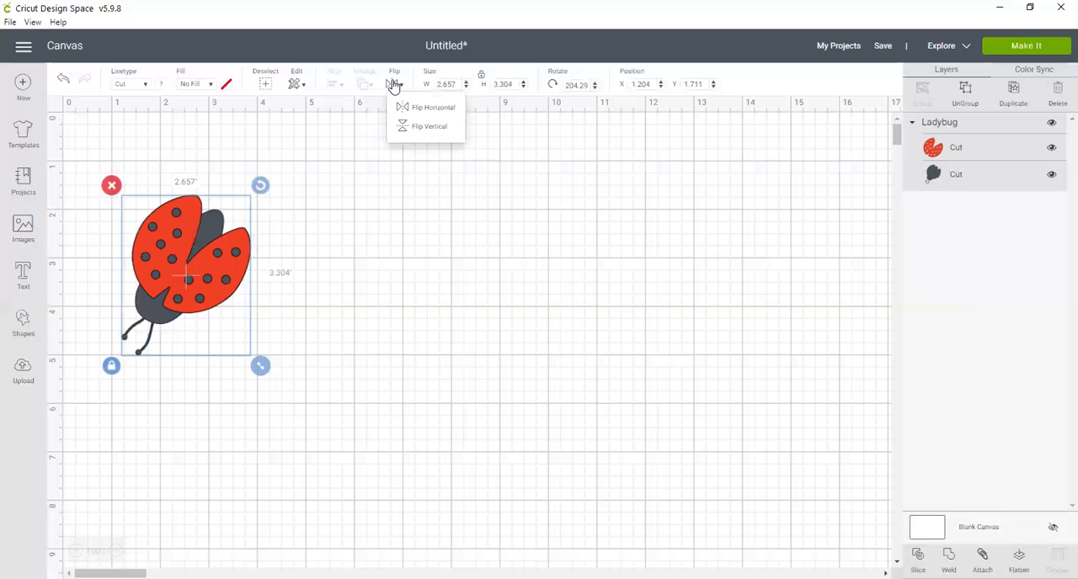
{"action": "left_click", "coordinate": [409, 194]}
{"action": "left_click", "coordinate": [194, 277]}
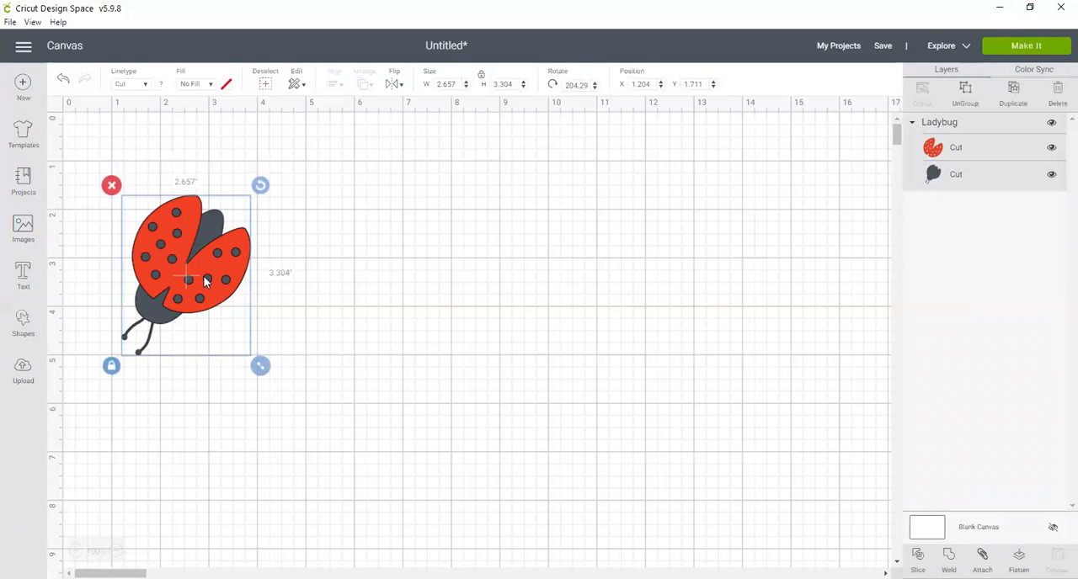
{"action": "left_click_drag", "start_coordinate": [260, 184], "coordinate": [60, 403]}
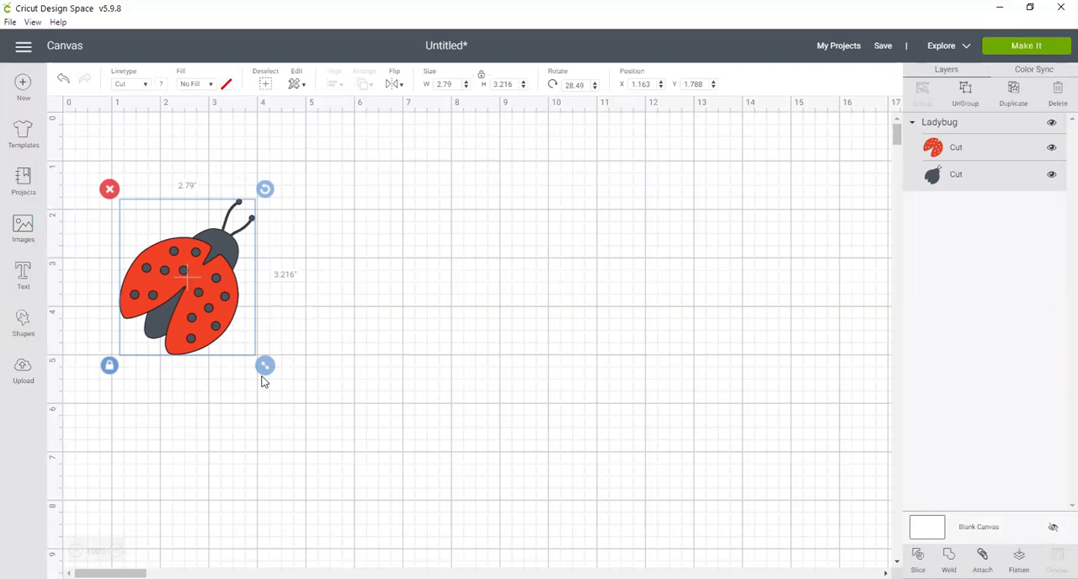
Enlarge the ladybug with its proportions locked and set its height to 4 inches.
{"action": "left_click_drag", "start_coordinate": [262, 368], "coordinate": [335, 398]}
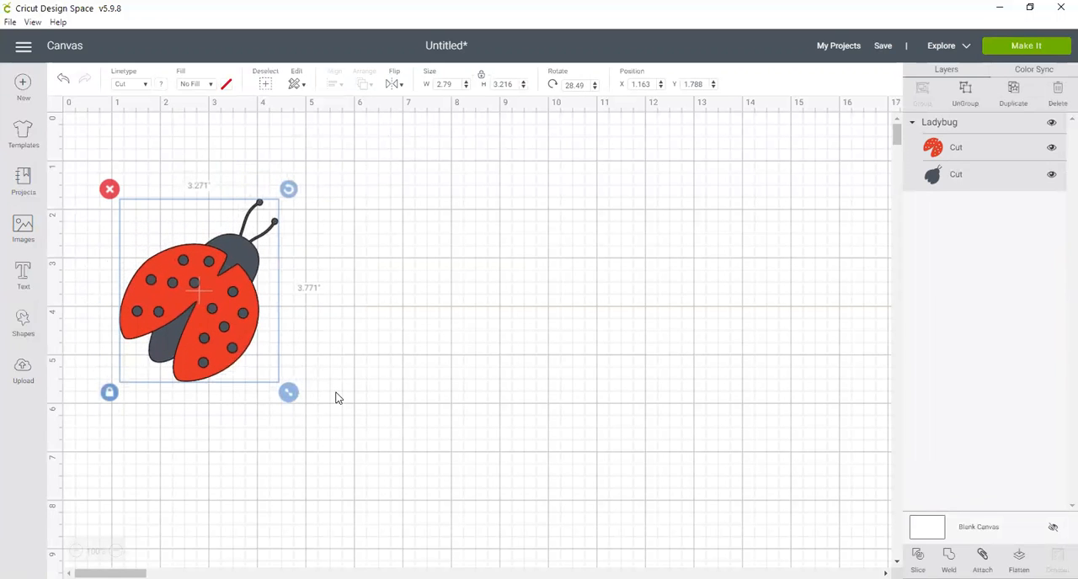
{"action": "left_click", "coordinate": [510, 82]}
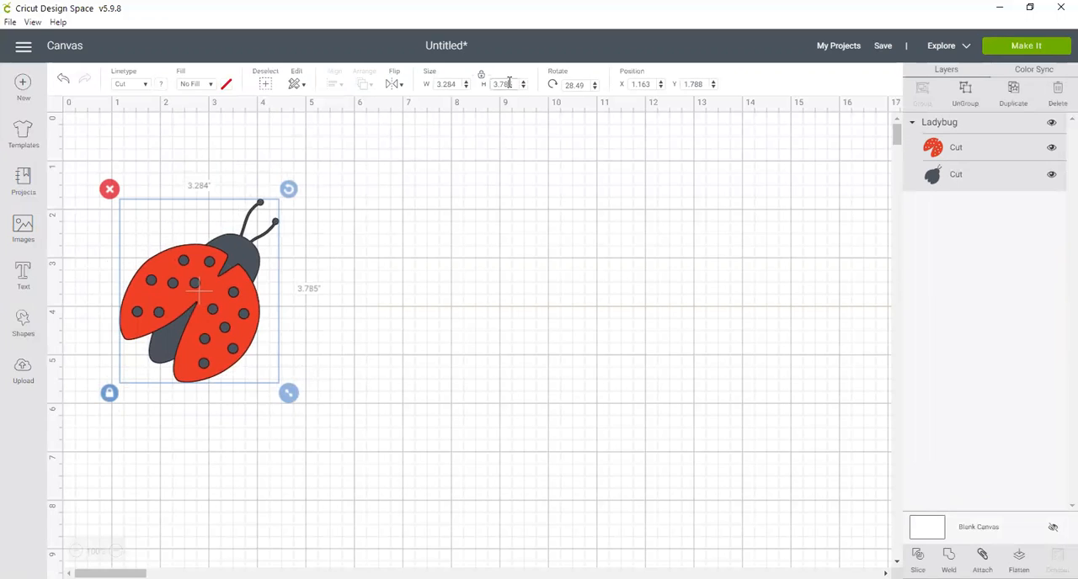
{"action": "double_click", "coordinate": [514, 83]}
{"action": "type", "text": "4"}
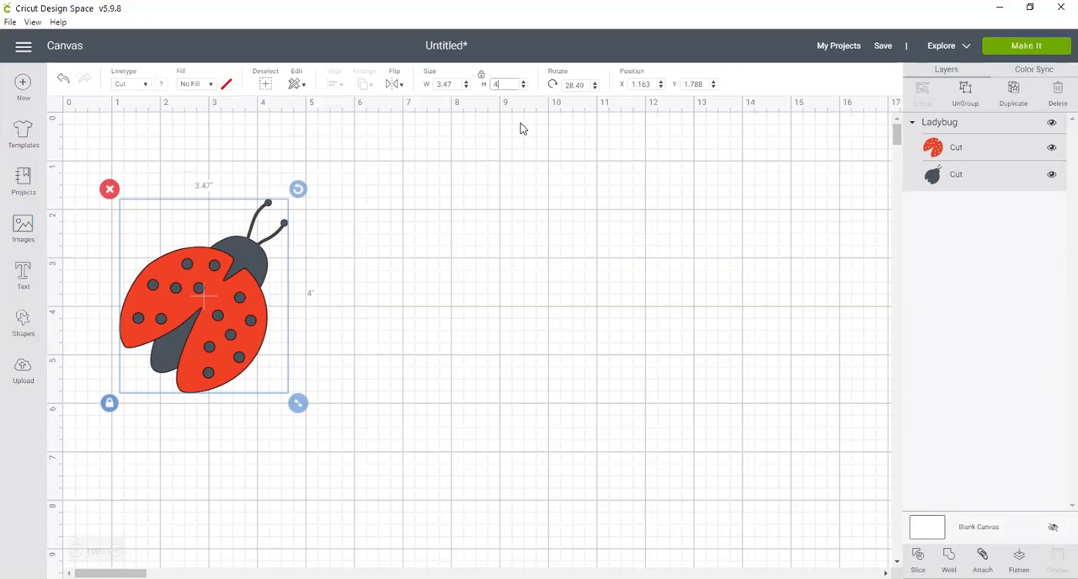
Reduce the ladybug's height in small increments to 3.308 inches with its proportions locked.
{"action": "left_click", "coordinate": [523, 88]}
{"action": "left_click", "coordinate": [523, 88]}
{"action": "left_click", "coordinate": [523, 88]}
{"action": "left_click", "coordinate": [523, 88]}
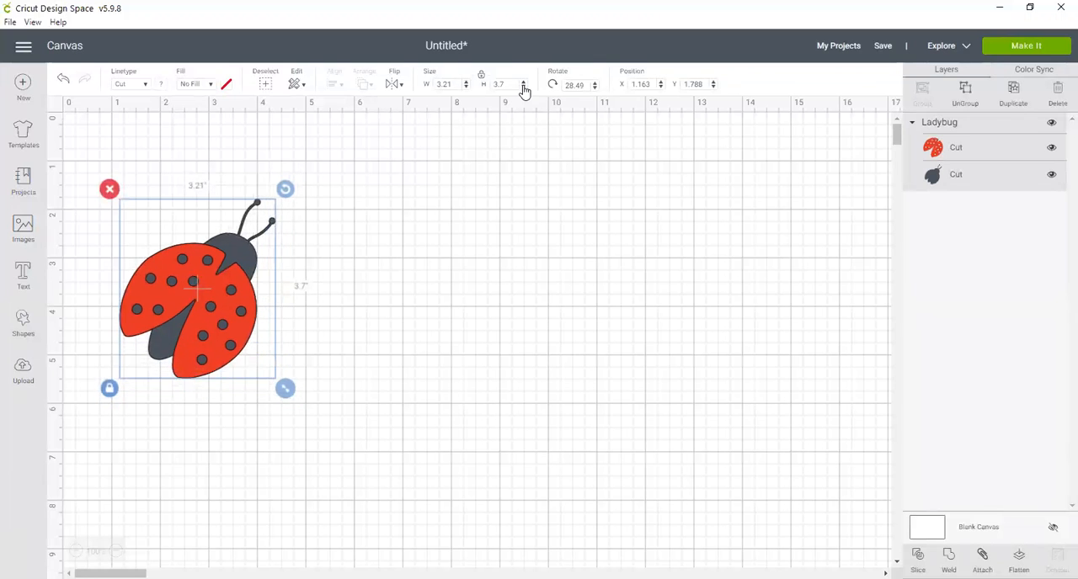
{"action": "left_click", "coordinate": [523, 88]}
{"action": "left_click", "coordinate": [523, 87]}
{"action": "left_click", "coordinate": [523, 88]}
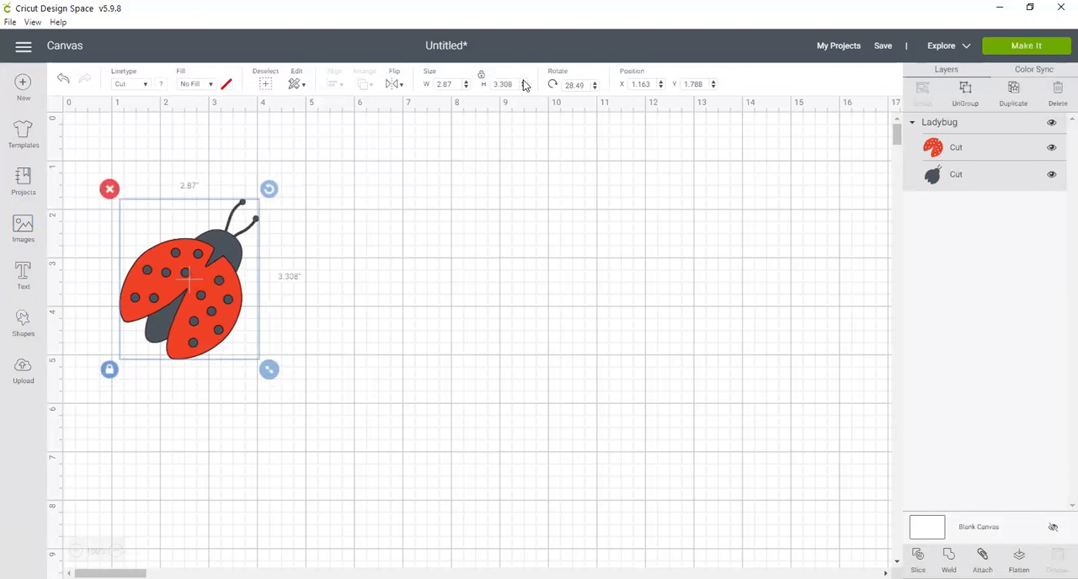
Raise the ladybug's height back to 4 inches and enlarge it proportionally to about 3.68 by 4.24 inches.
{"action": "left_click", "coordinate": [523, 81]}
{"action": "left_click", "coordinate": [523, 82]}
{"action": "left_click", "coordinate": [523, 82]}
{"action": "left_click", "coordinate": [523, 81]}
{"action": "left_click", "coordinate": [523, 82]}
{"action": "left_click", "coordinate": [523, 82]}
{"action": "left_click", "coordinate": [522, 82]}
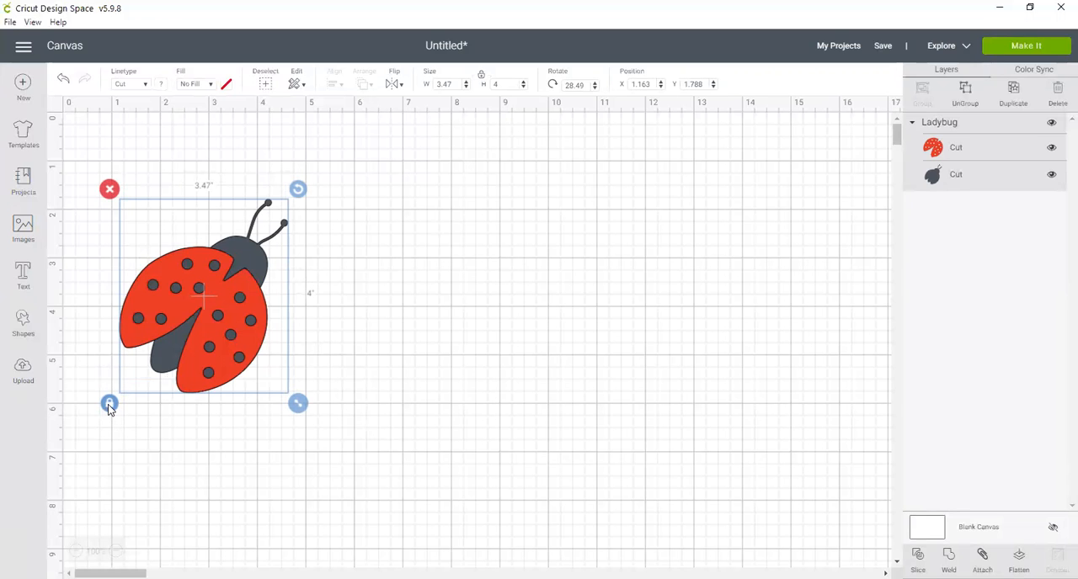
{"action": "left_click_drag", "start_coordinate": [296, 399], "coordinate": [335, 418]}
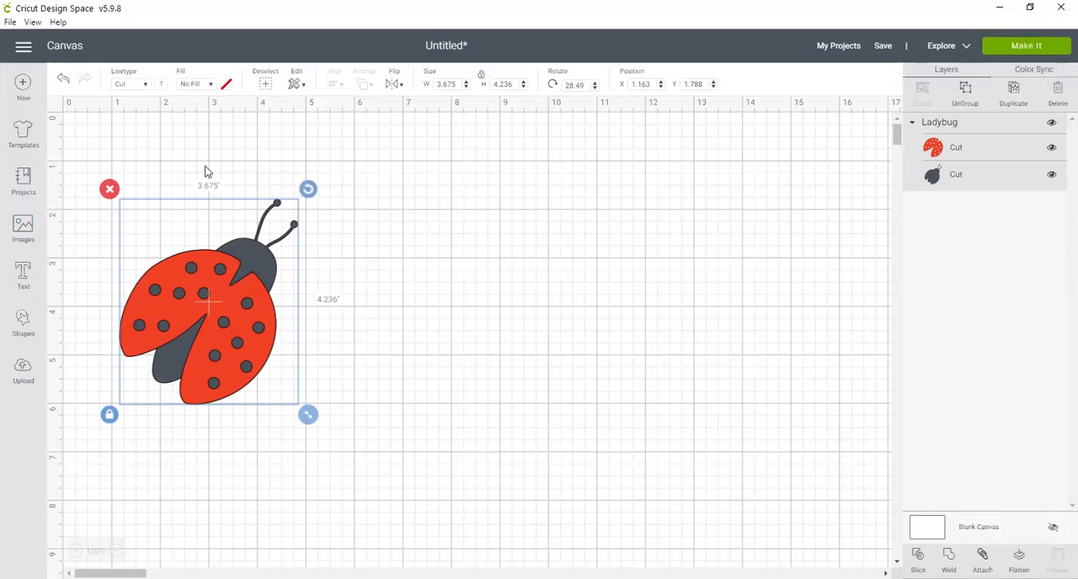
Unlock the ladybug's proportions and stretch it freely, first to about 3.76 by 7.36 inches and finally to about 3.68 by 4.01 inches.
{"action": "left_click", "coordinate": [110, 415]}
{"action": "left_click_drag", "start_coordinate": [310, 413], "coordinate": [311, 562]}
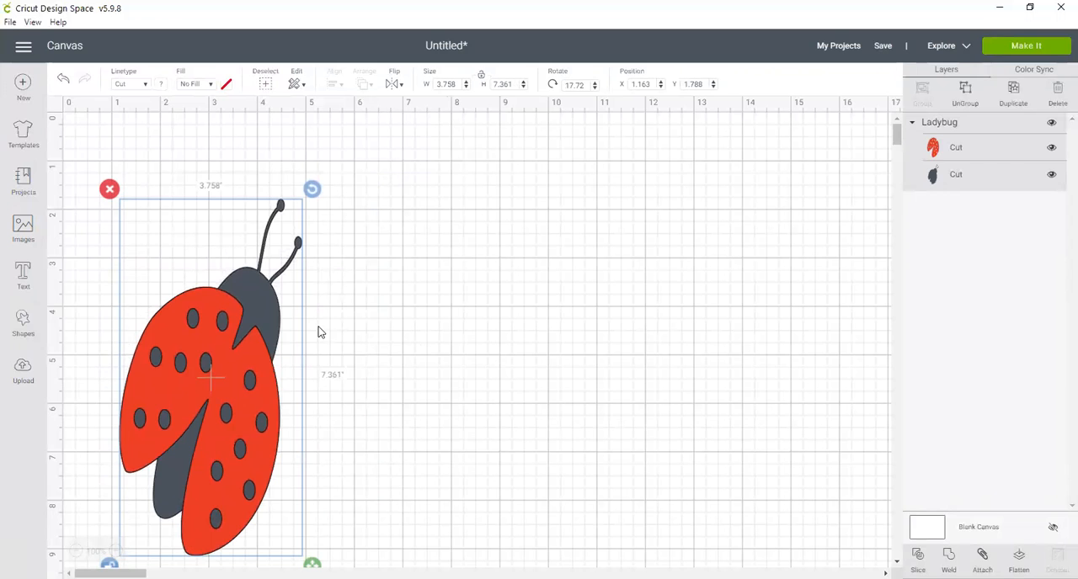
{"action": "left_click_drag", "start_coordinate": [311, 562], "coordinate": [505, 330]}
{"action": "left_click_drag", "start_coordinate": [412, 343], "coordinate": [308, 404]}
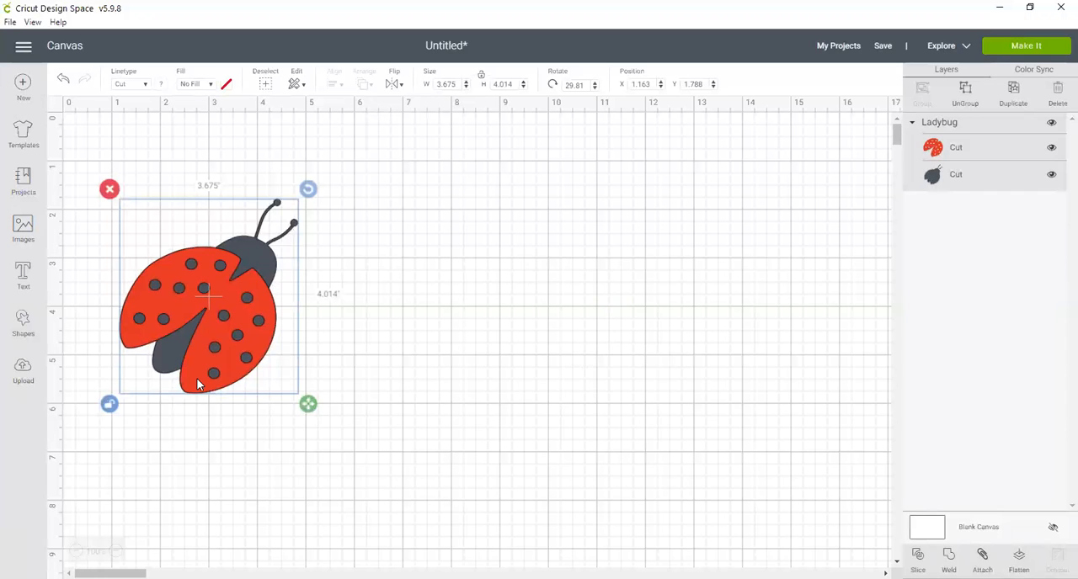
Undo the free stretching of the ladybug and the unlocking of its proportions.
{"action": "key", "text": "ctrl+z"}
{"action": "key", "text": "ctrl+z"}
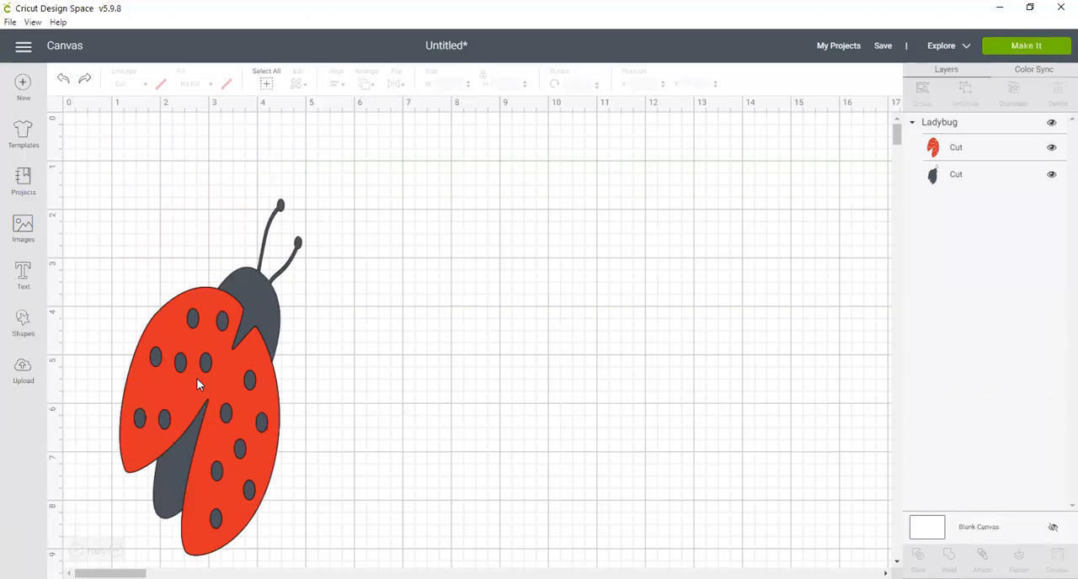
{"action": "key", "text": "ctrl+z"}
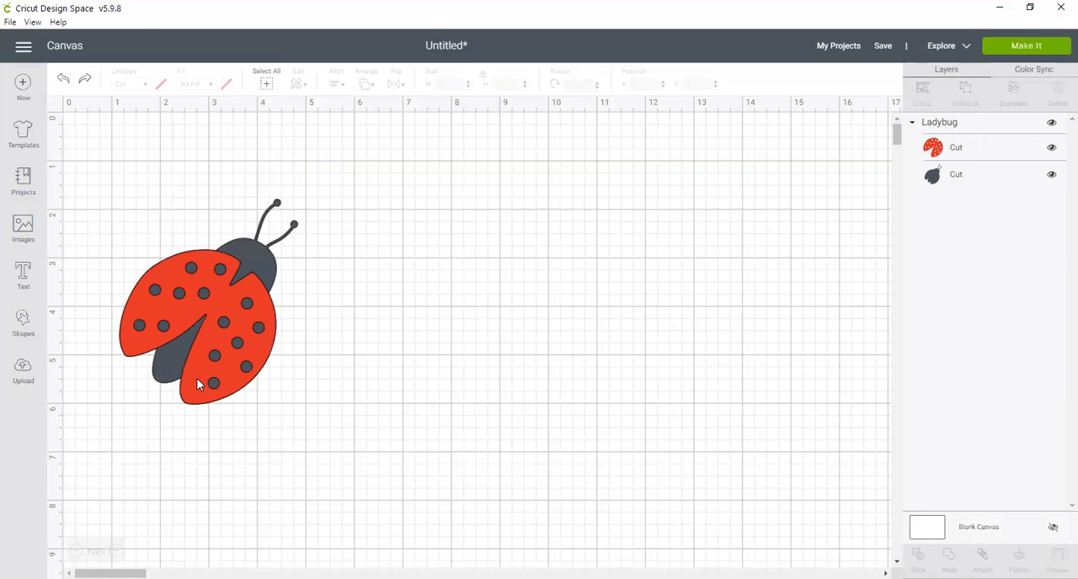
Unlock the ladybug's proportions, set only its height to 6 inches, and undo the change.
{"action": "left_click", "coordinate": [247, 310]}
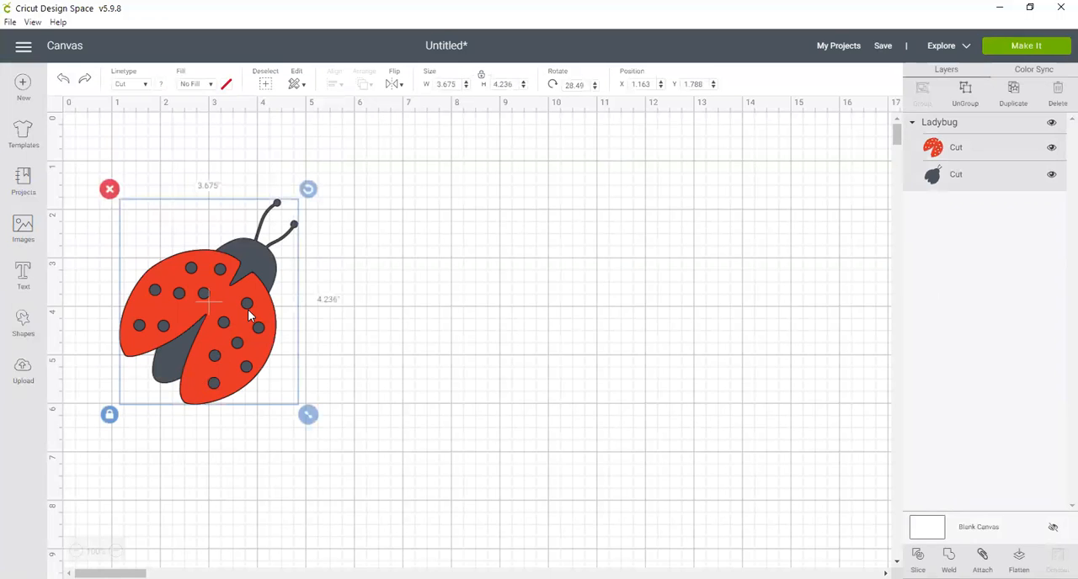
{"action": "left_click", "coordinate": [481, 79]}
{"action": "left_click", "coordinate": [510, 84]}
{"action": "type", "text": "6"}
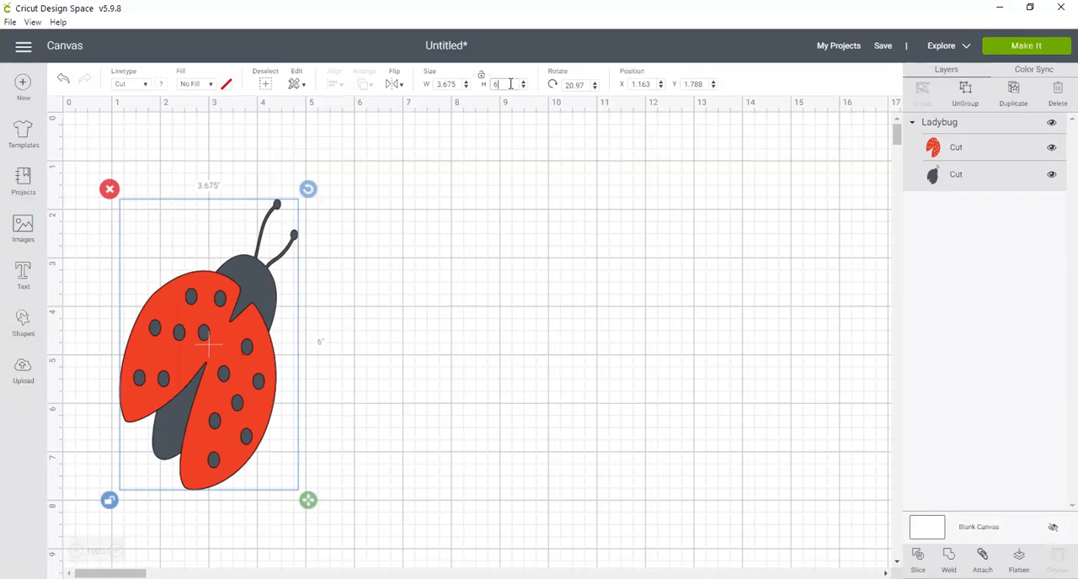
{"action": "key", "text": "ctrl+z"}
{"action": "left_click", "coordinate": [446, 305]}
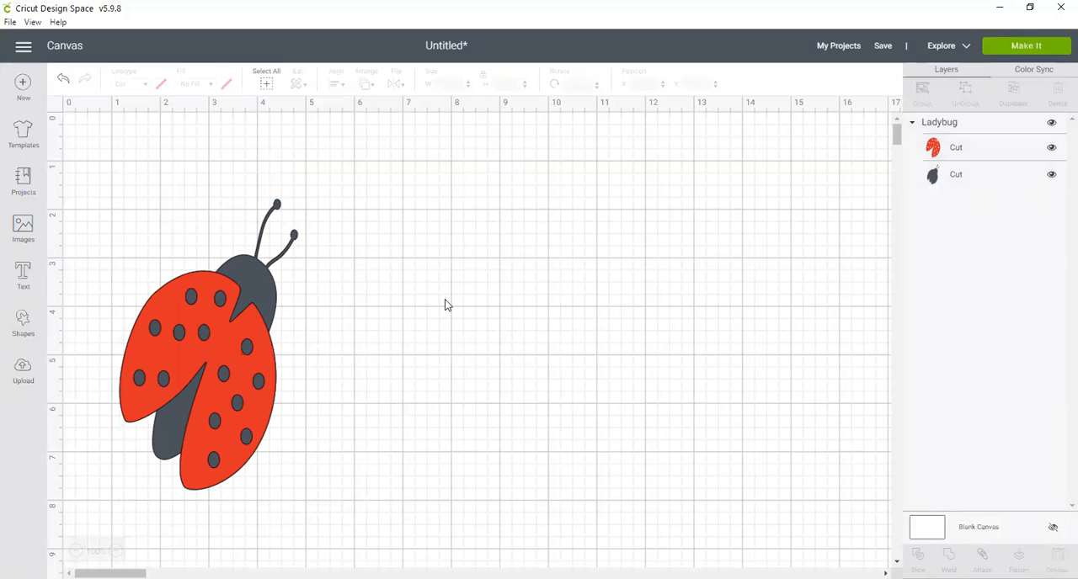
{"action": "key", "text": "ctrl+z"}
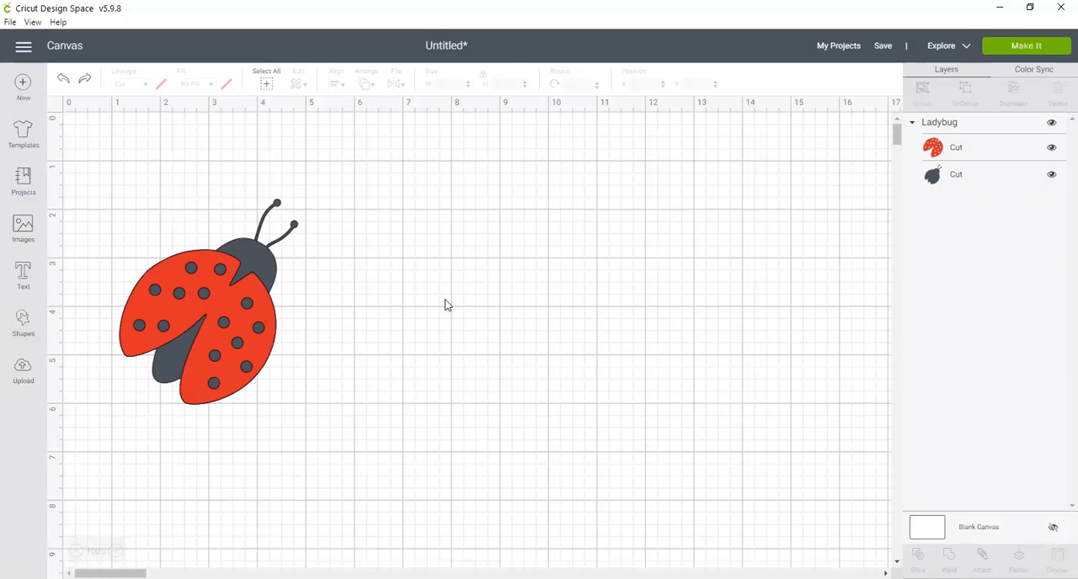
Move the ladybug near the canvas origin, at about X 0.3, Y 0.32, and deselect it.
{"action": "left_click", "coordinate": [163, 354]}
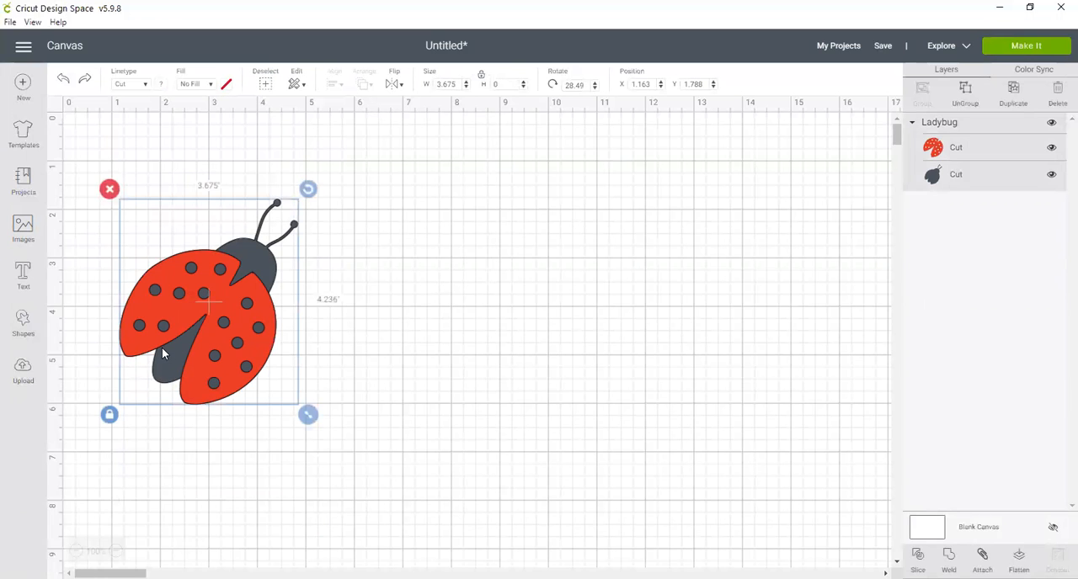
{"action": "left_click_drag", "start_coordinate": [202, 326], "coordinate": [161, 258]}
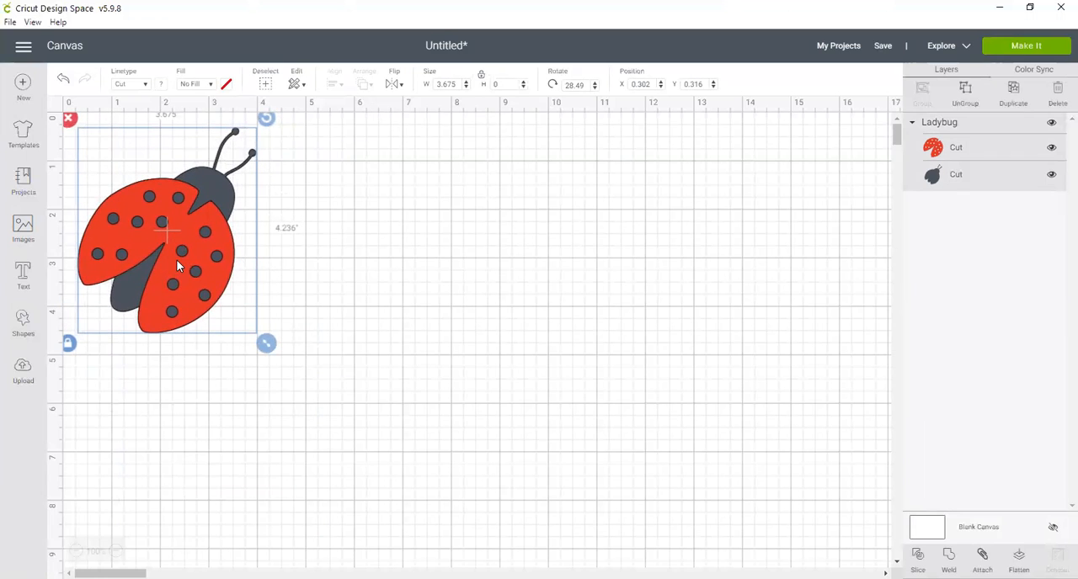
{"action": "left_click", "coordinate": [352, 262]}
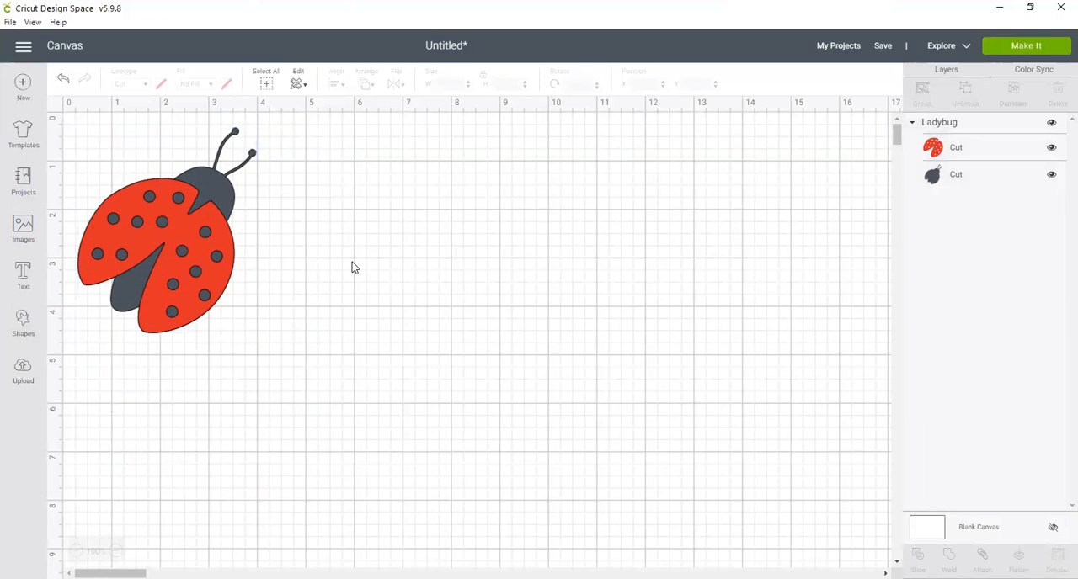
Paste a copy of the ladybug and place it beside the original at about X 5.14, Y 0.51.
{"action": "key", "text": "ctrl+v"}
{"action": "left_click_drag", "start_coordinate": [213, 283], "coordinate": [392, 246]}
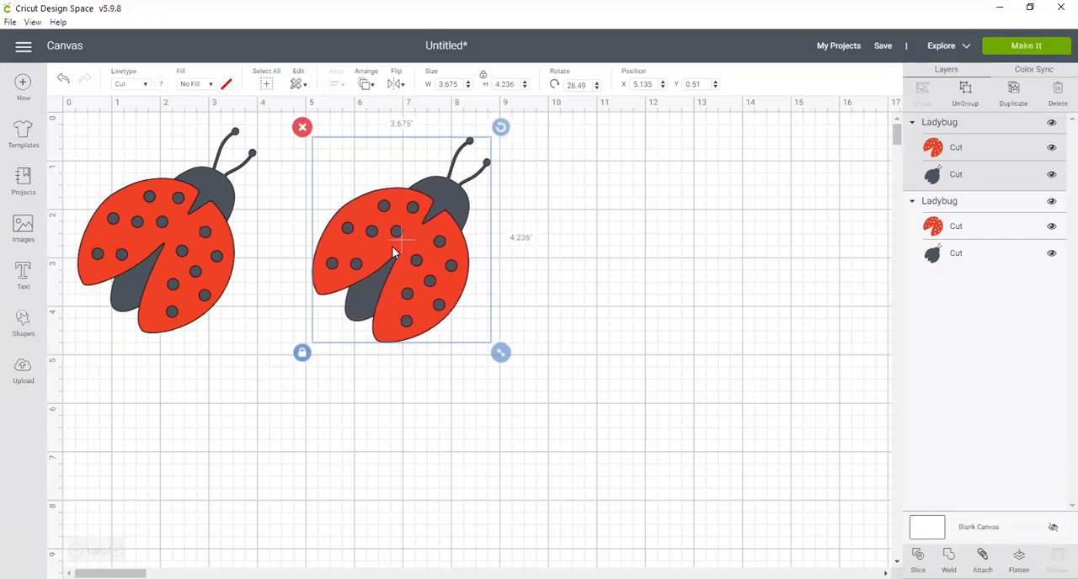
{"action": "left_click", "coordinate": [592, 383]}
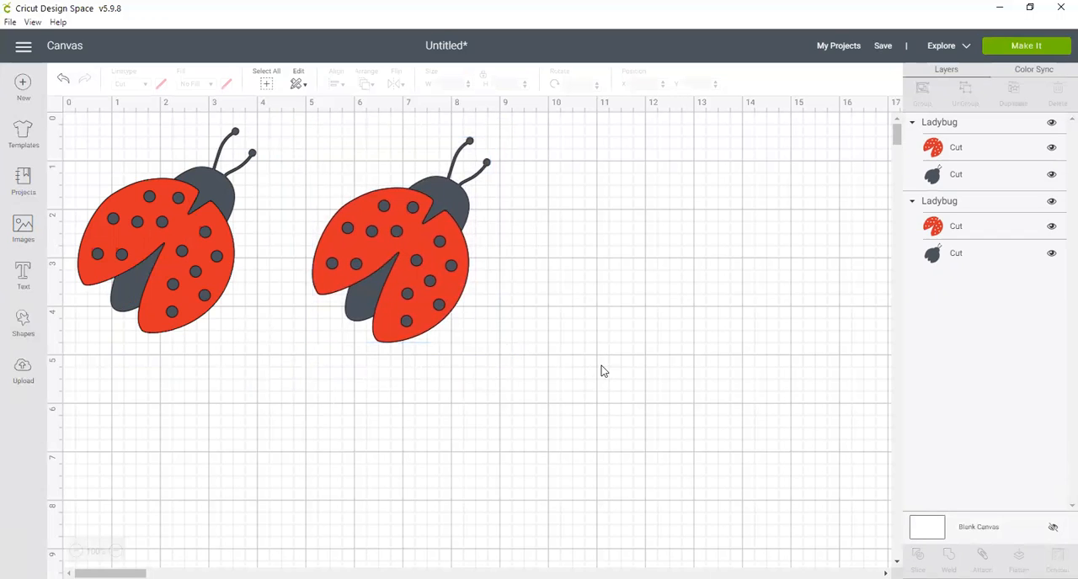
Duplicate the second ladybug, place the duplicate at about X 8.37, Y 1.14, and delete that duplicate.
{"action": "left_click", "coordinate": [926, 122]}
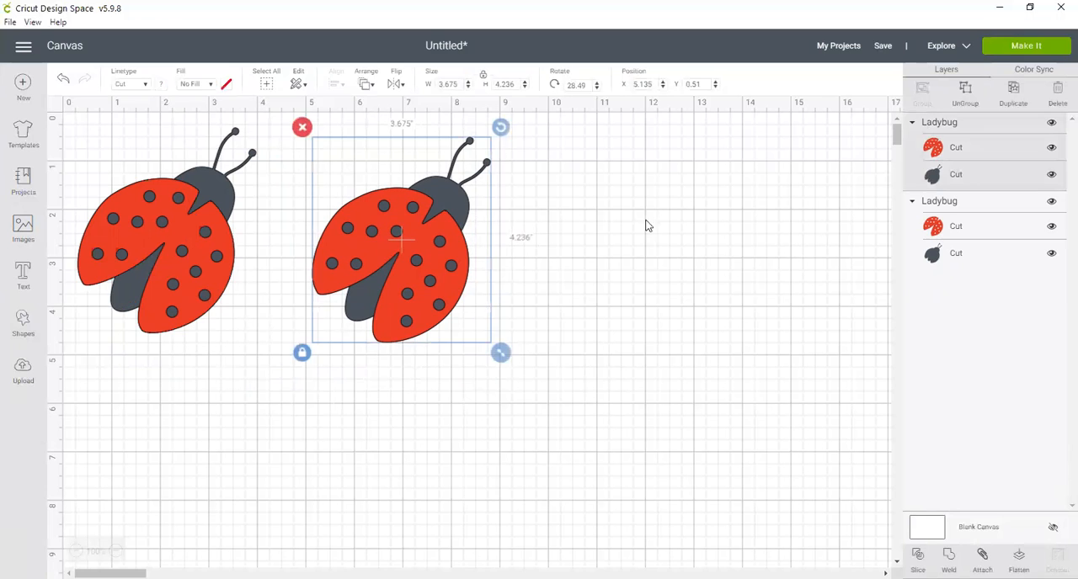
{"action": "left_click", "coordinate": [1013, 89]}
{"action": "left_click_drag", "start_coordinate": [408, 274], "coordinate": [554, 283]}
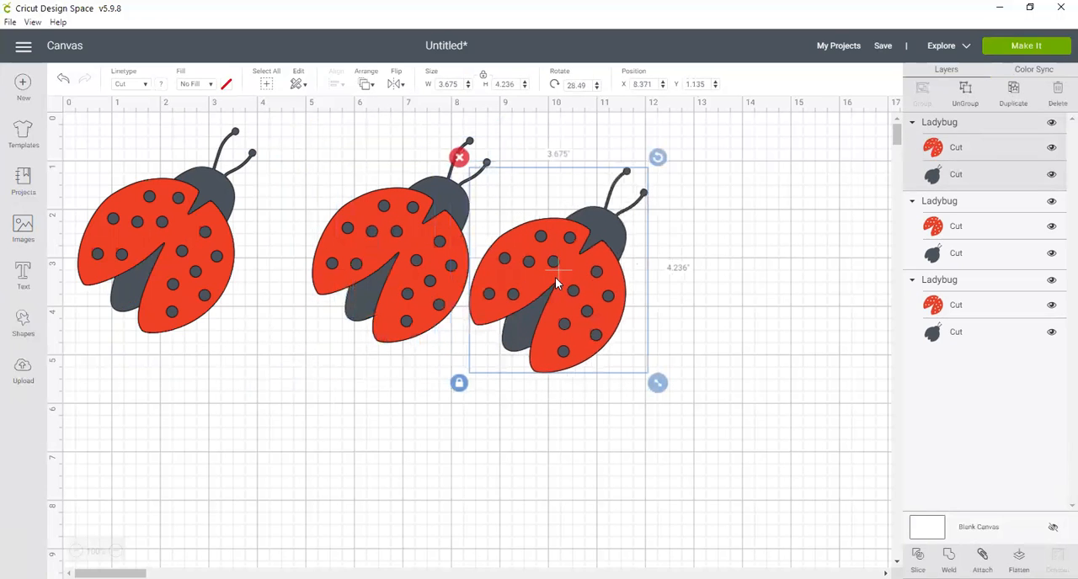
{"action": "left_click", "coordinate": [459, 158]}
Rotate the second ladybug freehand to about 42 degrees and reduce its rotation angle to 31 degrees.
{"action": "left_click", "coordinate": [413, 210]}
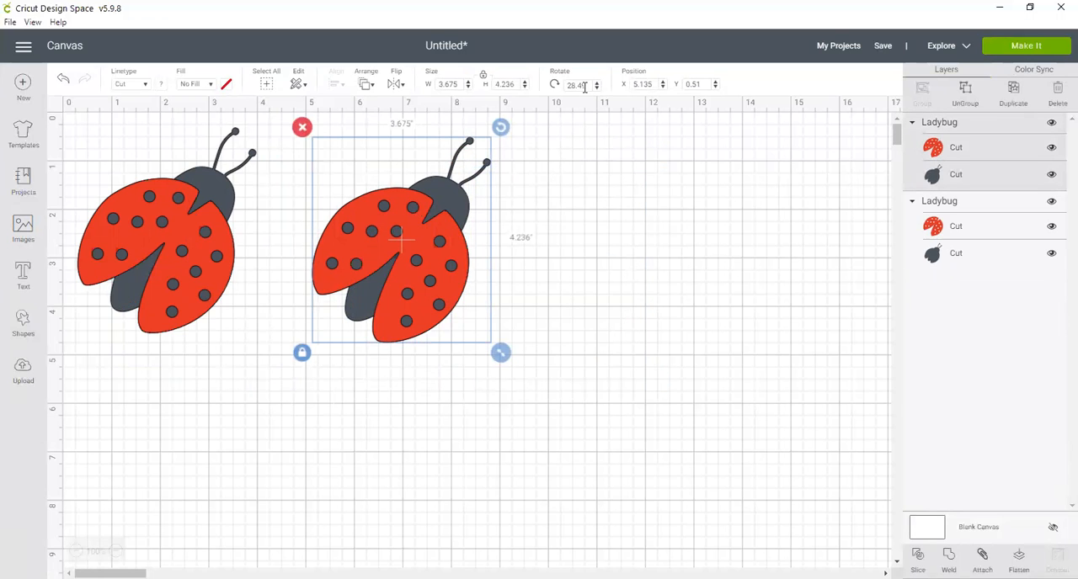
{"action": "left_click_drag", "start_coordinate": [503, 133], "coordinate": [476, 194]}
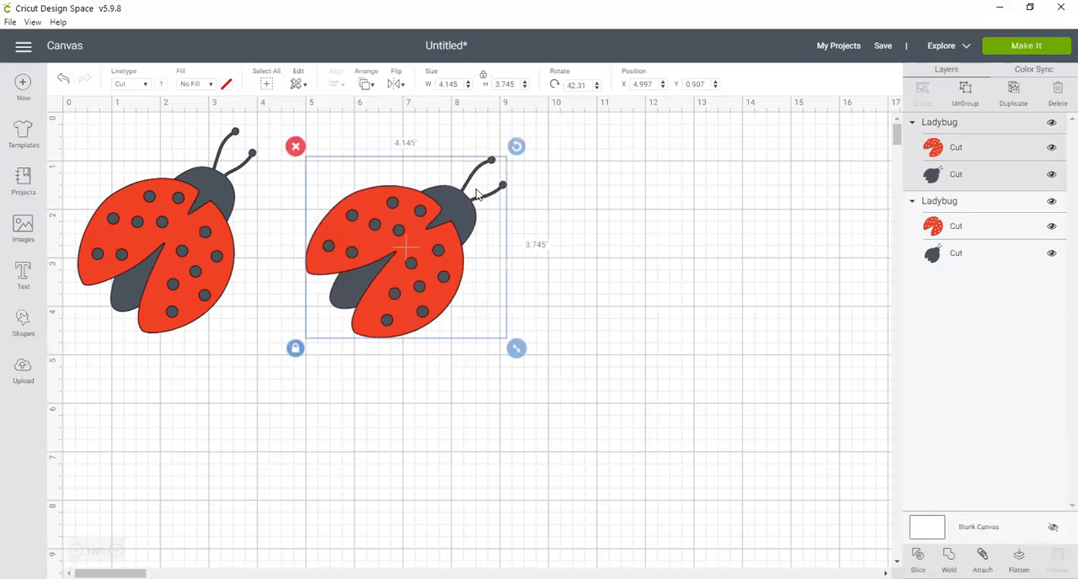
{"action": "left_click", "coordinate": [596, 87]}
{"action": "left_click", "coordinate": [596, 87]}
{"action": "left_click", "coordinate": [596, 87]}
{"action": "left_click", "coordinate": [596, 88]}
{"action": "left_click", "coordinate": [596, 87]}
{"action": "left_click", "coordinate": [596, 88]}
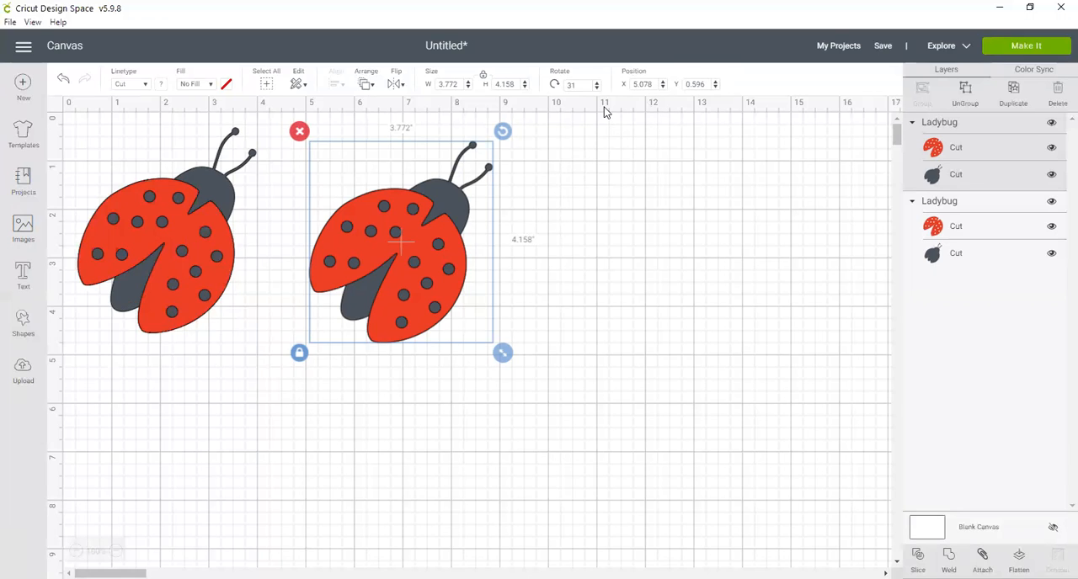
Position the second ladybug at X 7 and Y 3 on the canvas.
{"action": "left_click", "coordinate": [651, 84]}
{"action": "type", "text": "7"}
{"action": "key", "text": "Return"}
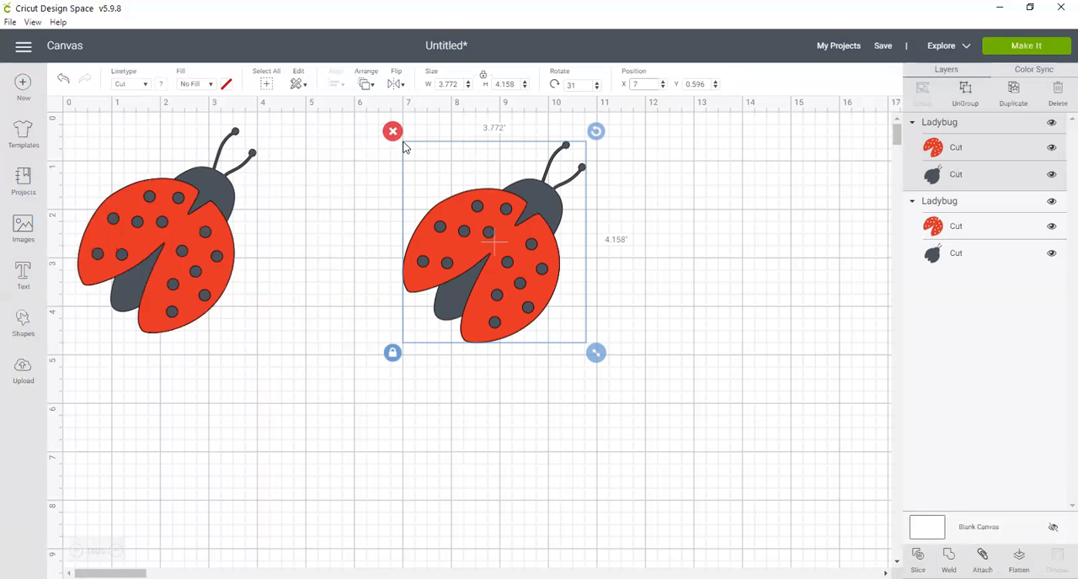
{"action": "left_click", "coordinate": [695, 85]}
{"action": "type", "text": "3"}
{"action": "key", "text": "Return"}
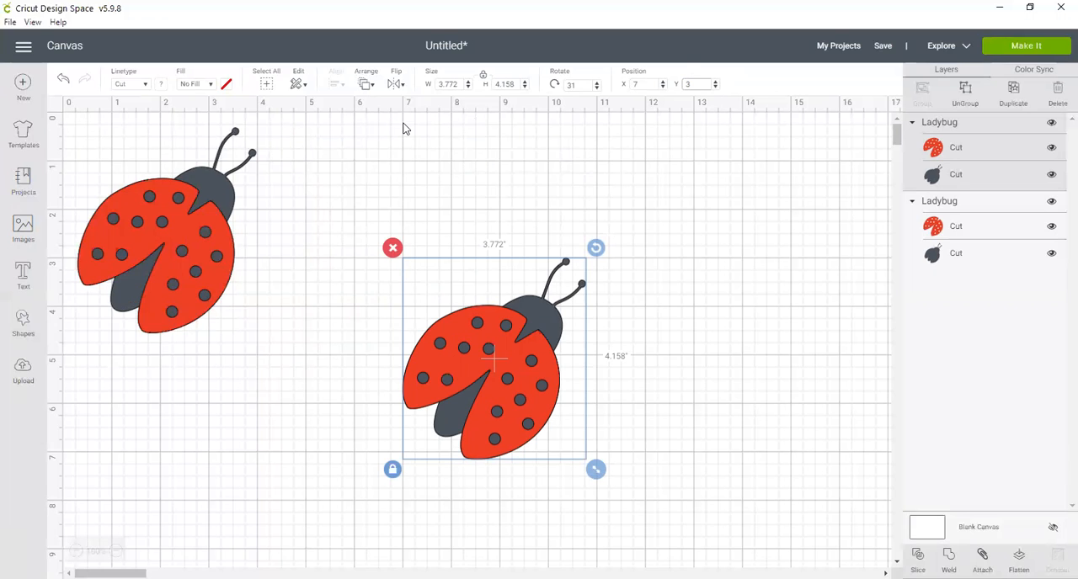
Delete the second ladybug and move the remaining one to about X 4.57, Y 2.14.
{"action": "left_click", "coordinate": [399, 254]}
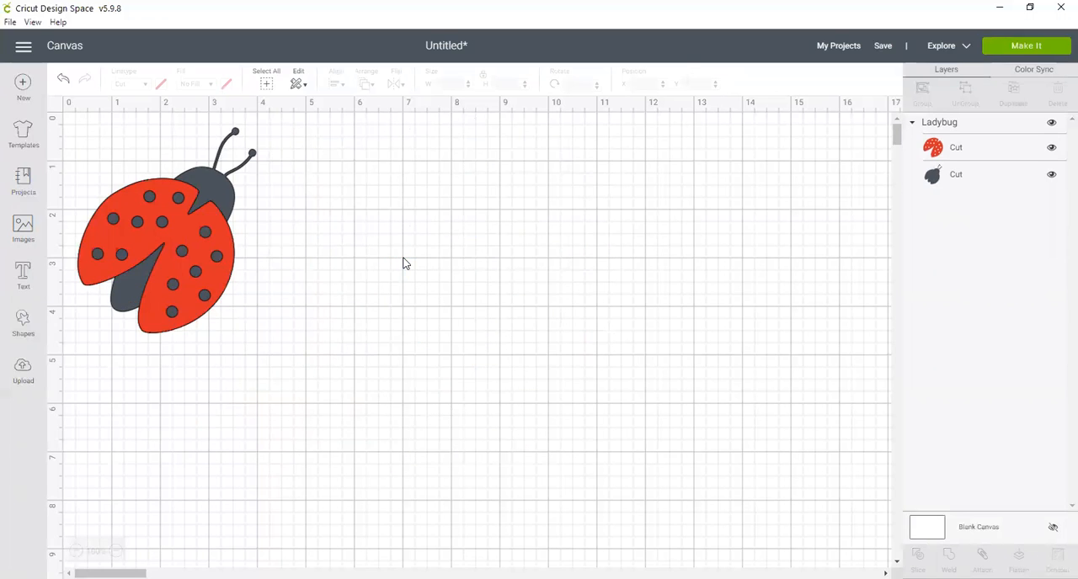
{"action": "left_click", "coordinate": [226, 288]}
{"action": "left_click", "coordinate": [254, 275]}
{"action": "left_click", "coordinate": [207, 255]}
{"action": "left_click_drag", "start_coordinate": [191, 253], "coordinate": [357, 310]}
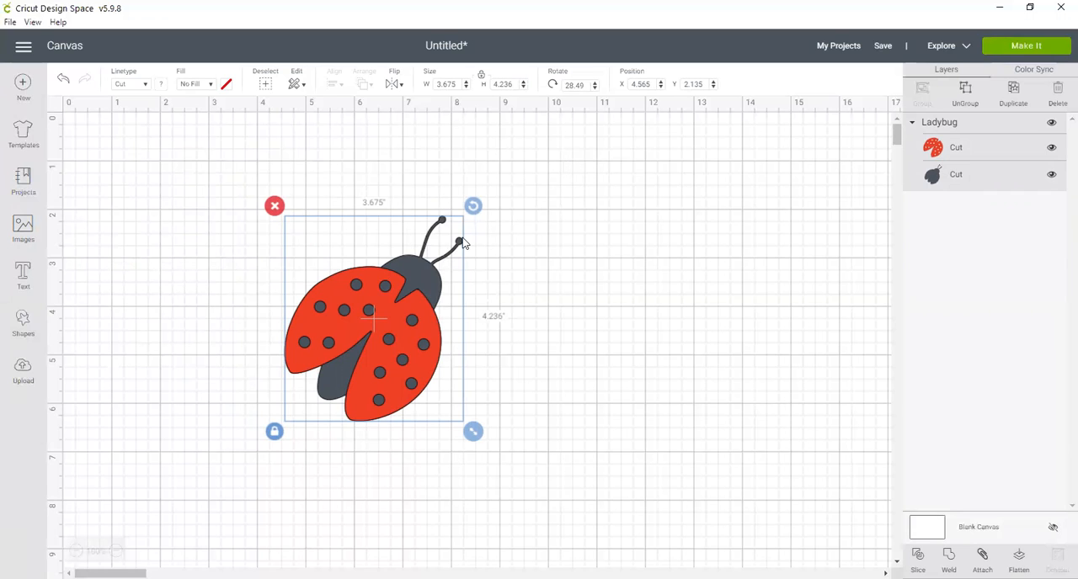
Ungroup the ladybug and separate its layers, placing the red wings at about X 6.79, Y 4.25 and the dark body at about X 3.18, Y 0.77.
{"action": "left_click", "coordinate": [970, 92]}
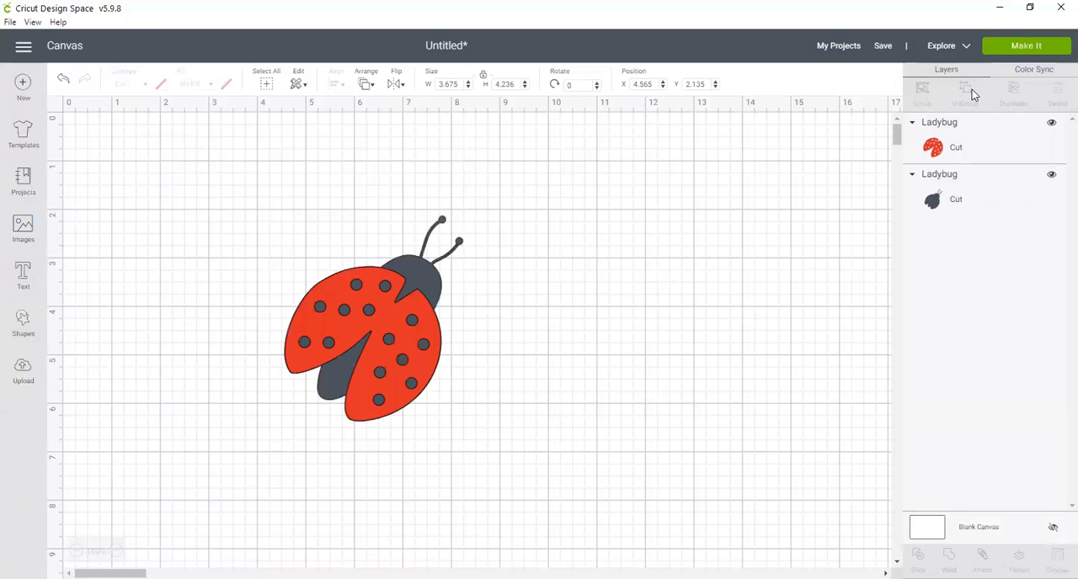
{"action": "left_click", "coordinate": [365, 335]}
{"action": "left_click_drag", "start_coordinate": [365, 337], "coordinate": [474, 387]}
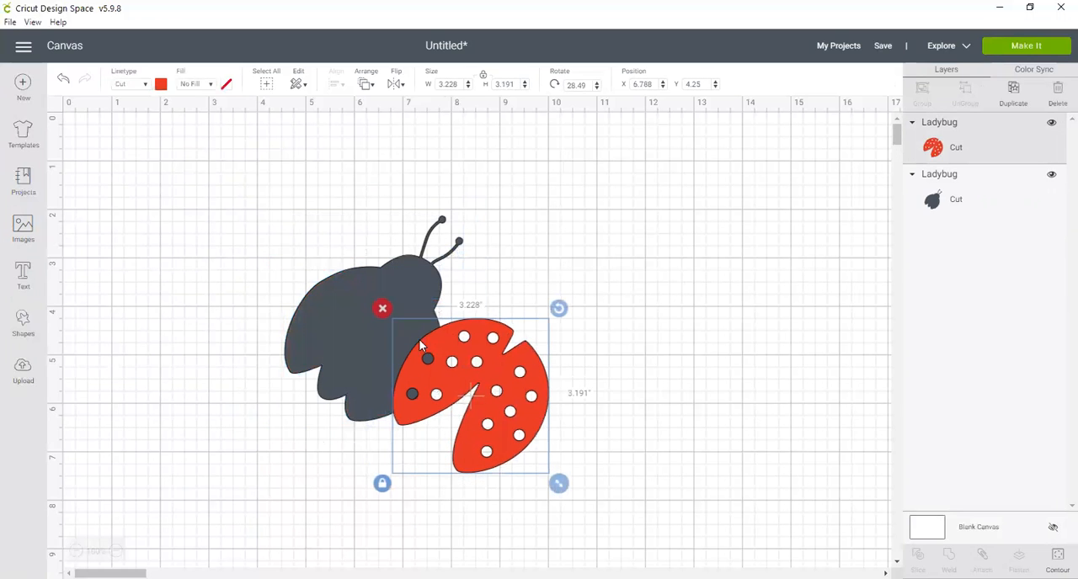
{"action": "left_click_drag", "start_coordinate": [343, 317], "coordinate": [276, 250]}
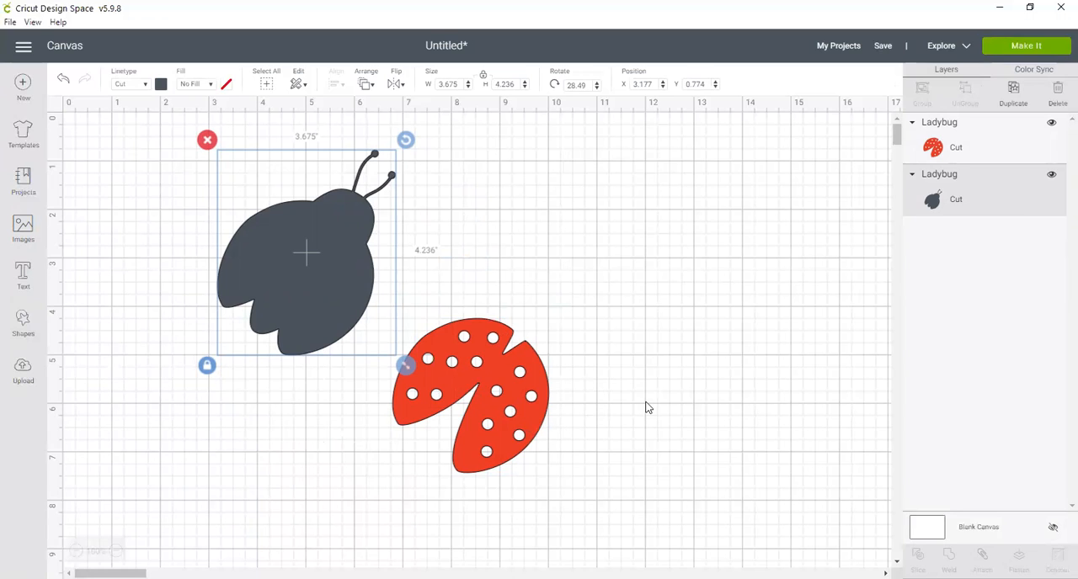
Duplicate the red wings layer and place the copy at about X 9.18, Y 1.06.
{"action": "left_click", "coordinate": [484, 407]}
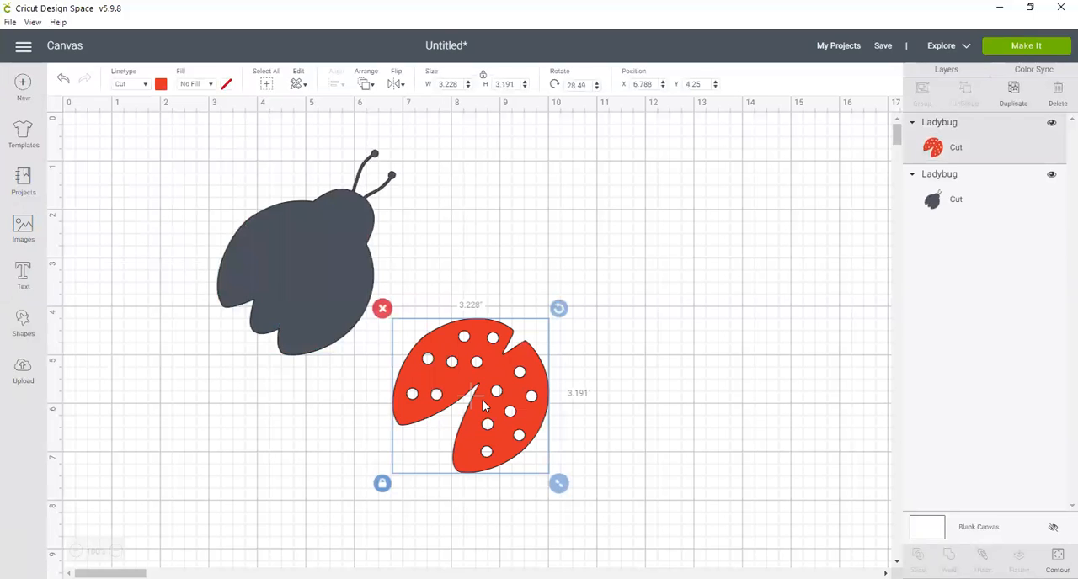
{"action": "key", "text": "ctrl+d"}
{"action": "left_click_drag", "start_coordinate": [507, 420], "coordinate": [602, 247]}
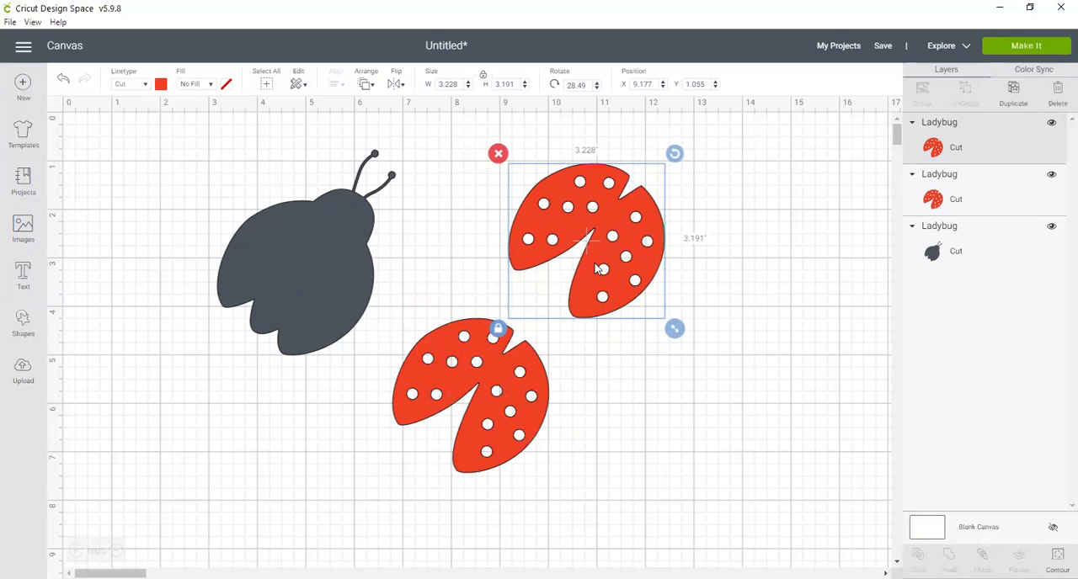
Change the duplicated wings' material color to light pink and deselect them.
{"action": "left_click", "coordinate": [161, 84]}
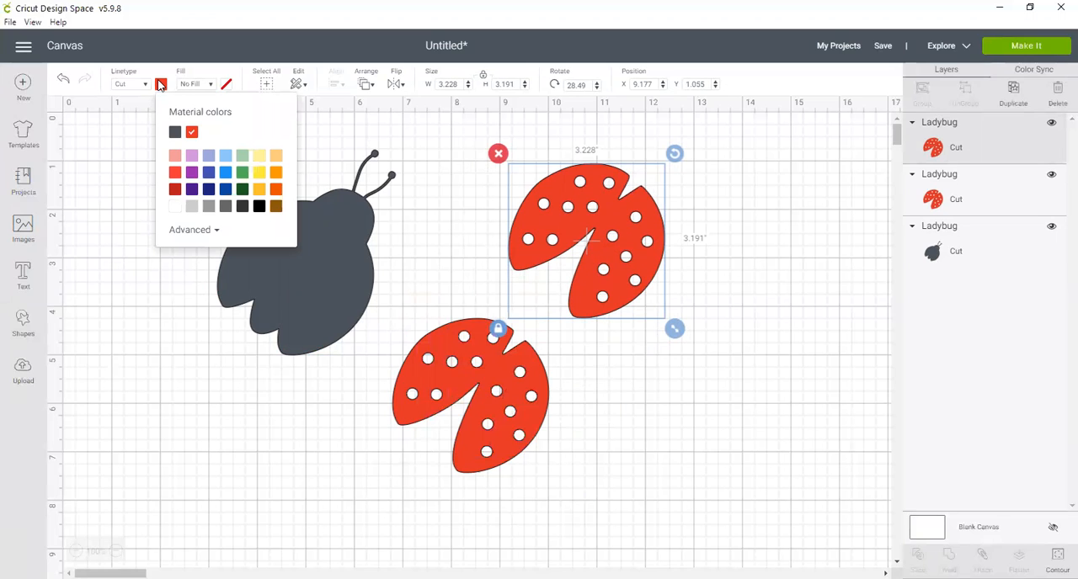
{"action": "left_click", "coordinate": [175, 156]}
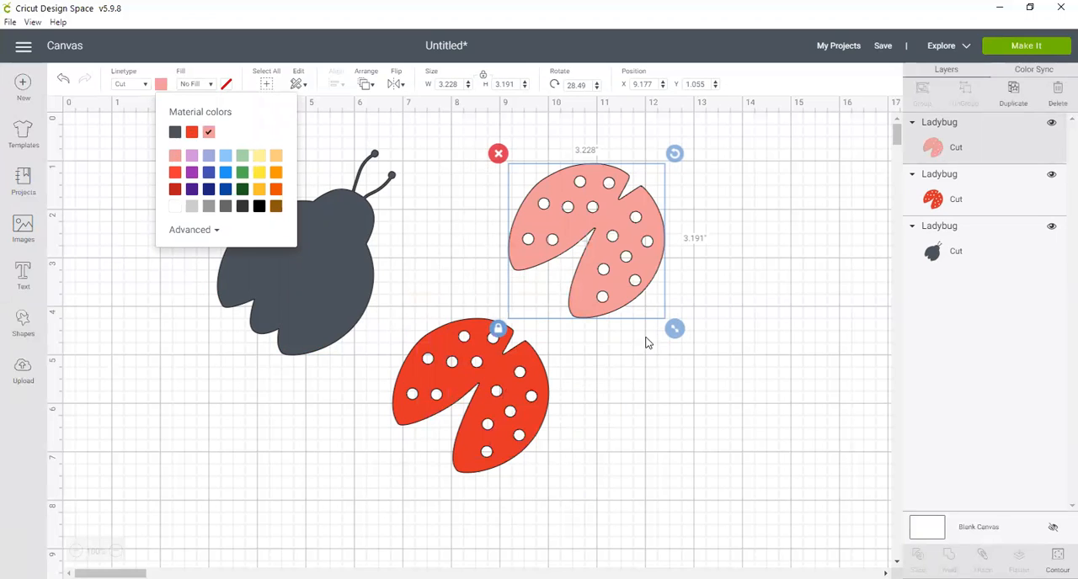
{"action": "left_click", "coordinate": [591, 428]}
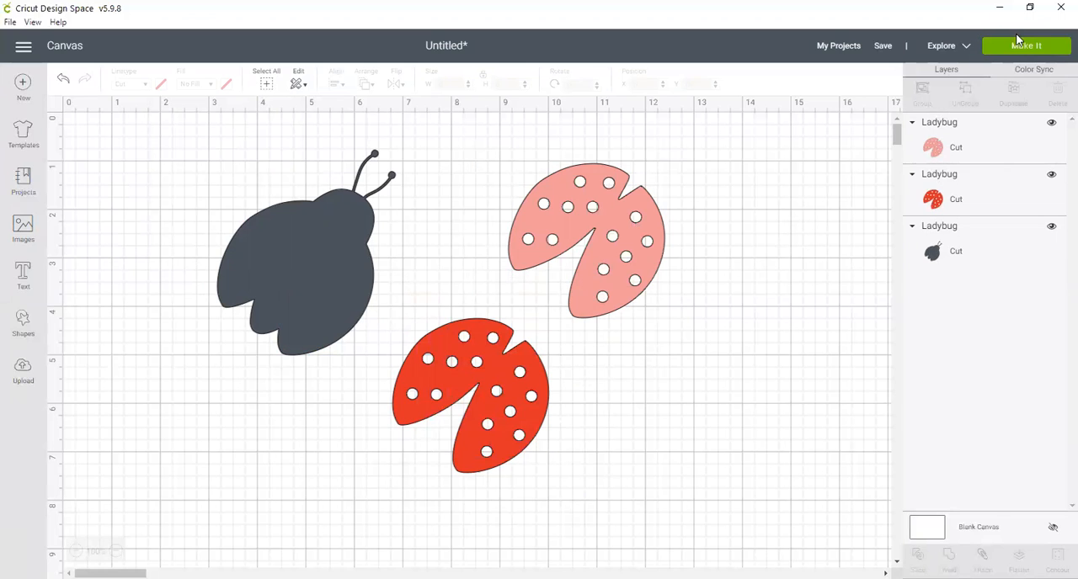
Move the red wings back onto the dark ladybug body, at about X 3.2, Y 1.85.
{"action": "left_click", "coordinate": [1033, 44]}
{"action": "left_click_drag", "start_coordinate": [493, 381], "coordinate": [317, 255]}
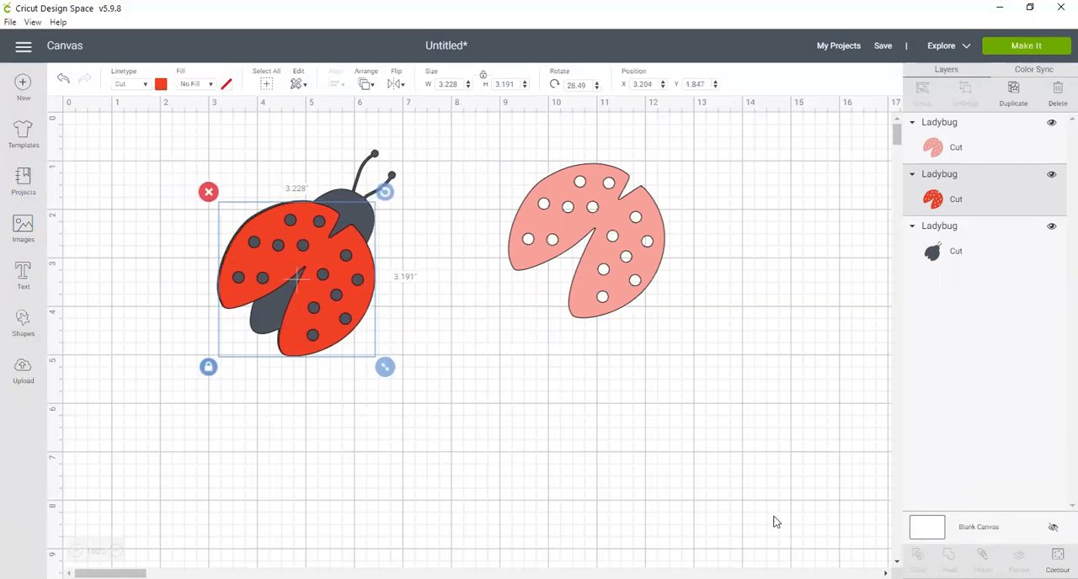
Nudge the red wings to about X 3.16, Y 1.85 and group them with the dark ladybug body.
{"action": "left_click", "coordinate": [204, 170]}
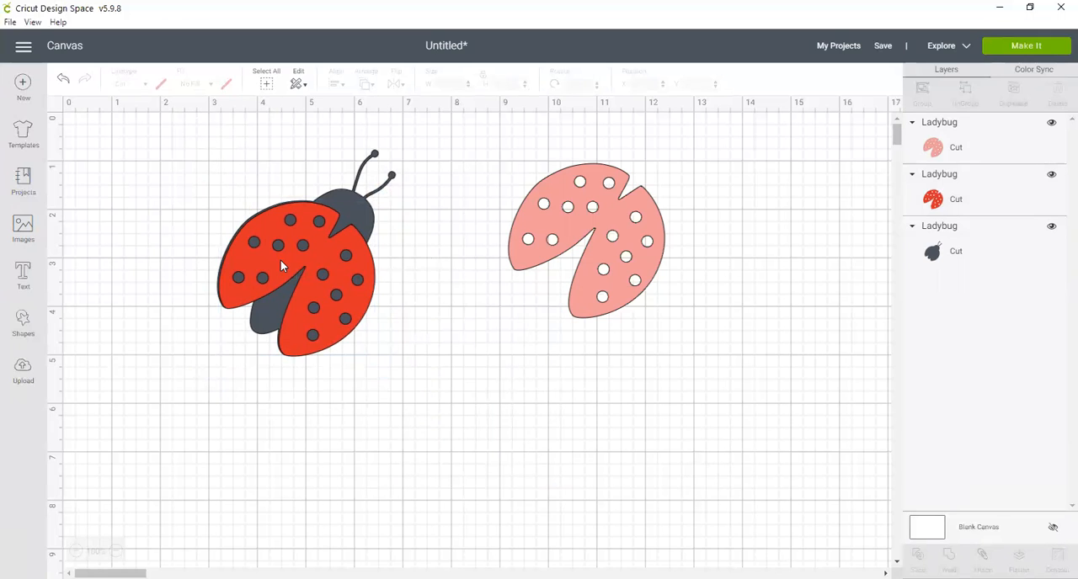
{"action": "left_click_drag", "start_coordinate": [288, 261], "coordinate": [284, 267]}
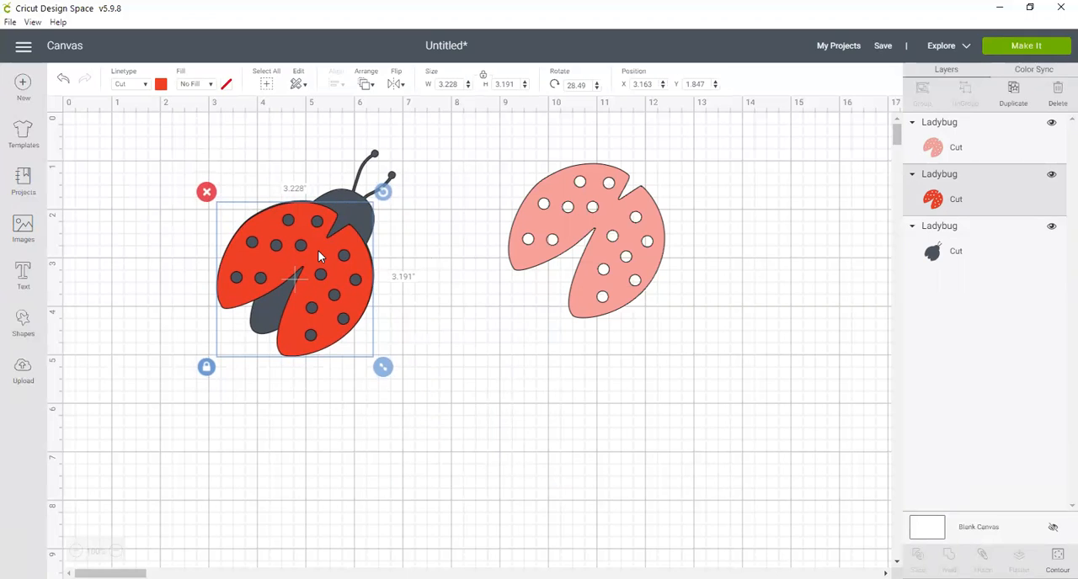
{"action": "left_click", "coordinate": [349, 213], "text": "shift"}
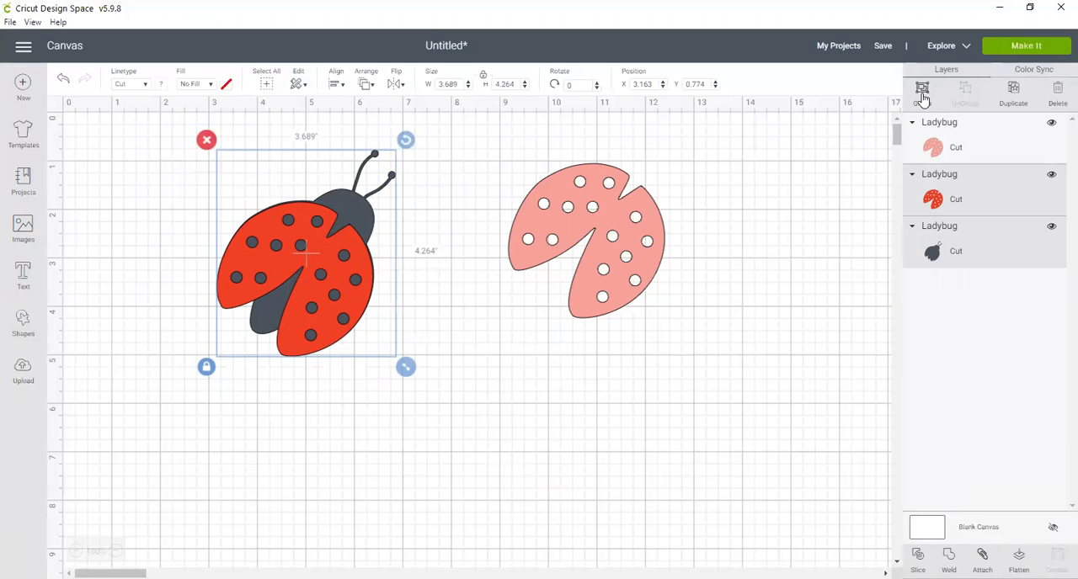
{"action": "left_click", "coordinate": [515, 404]}
{"action": "left_click_drag", "start_coordinate": [193, 126], "coordinate": [422, 416]}
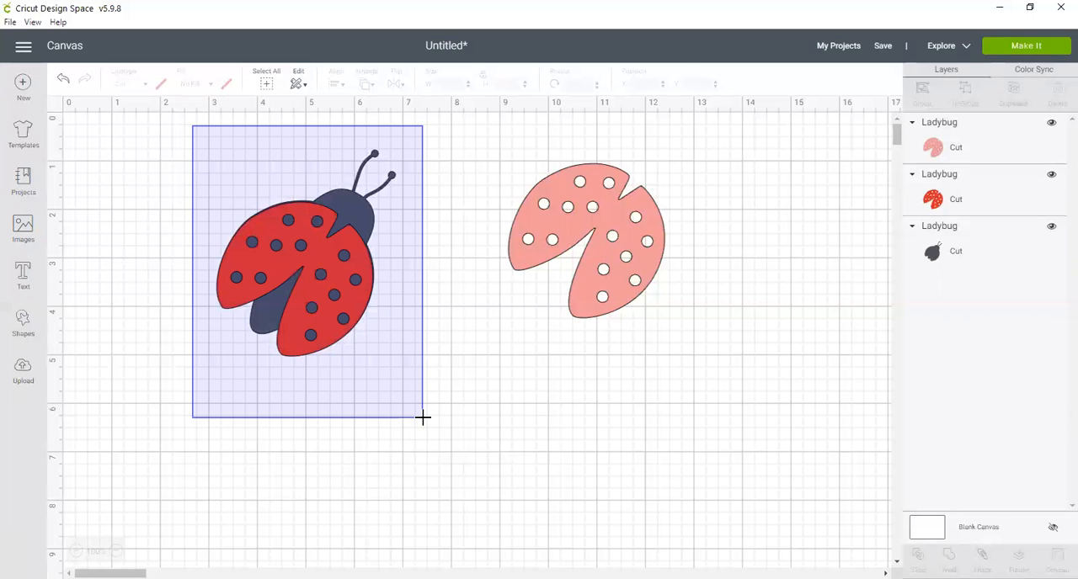
{"action": "left_click_drag", "start_coordinate": [423, 417], "coordinate": [422, 417]}
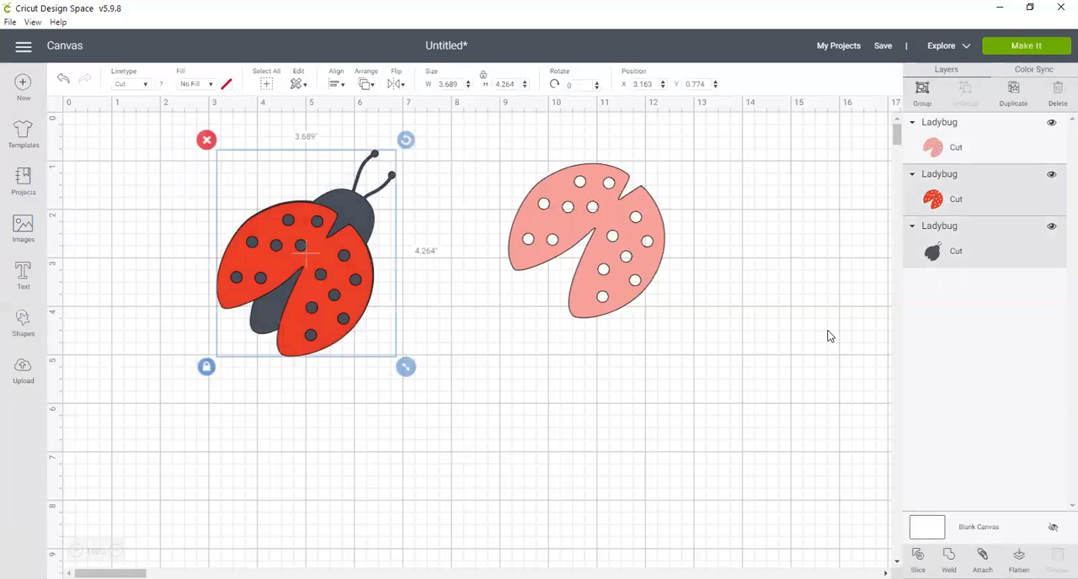
{"action": "left_click", "coordinate": [921, 92]}
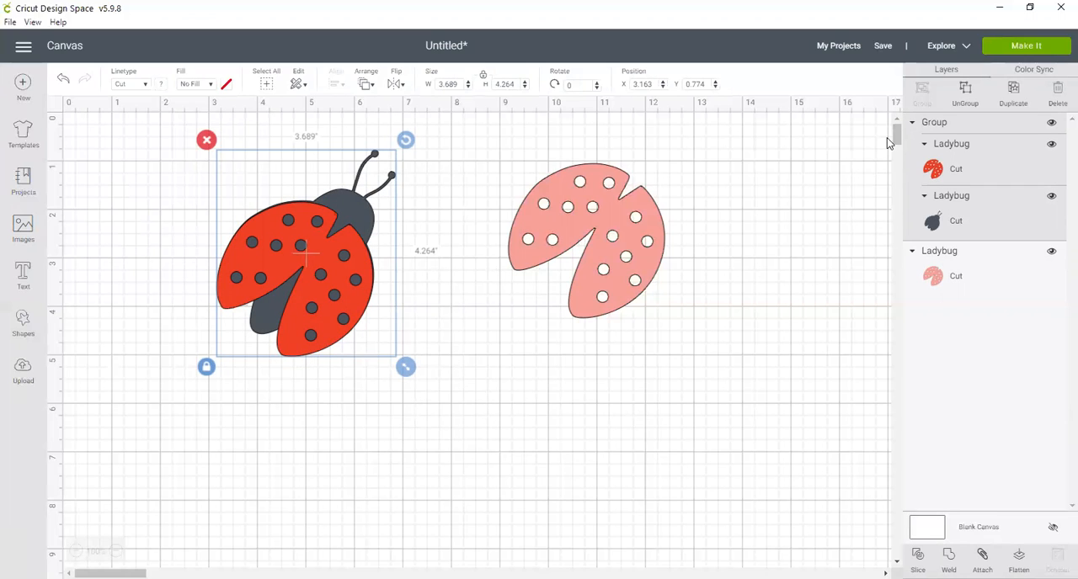
Ungroup the red ladybug, then duplicate its dark body and place the copy at about X 7.16, Y 2.9.
{"action": "left_click", "coordinate": [965, 93]}
{"action": "left_click", "coordinate": [502, 367]}
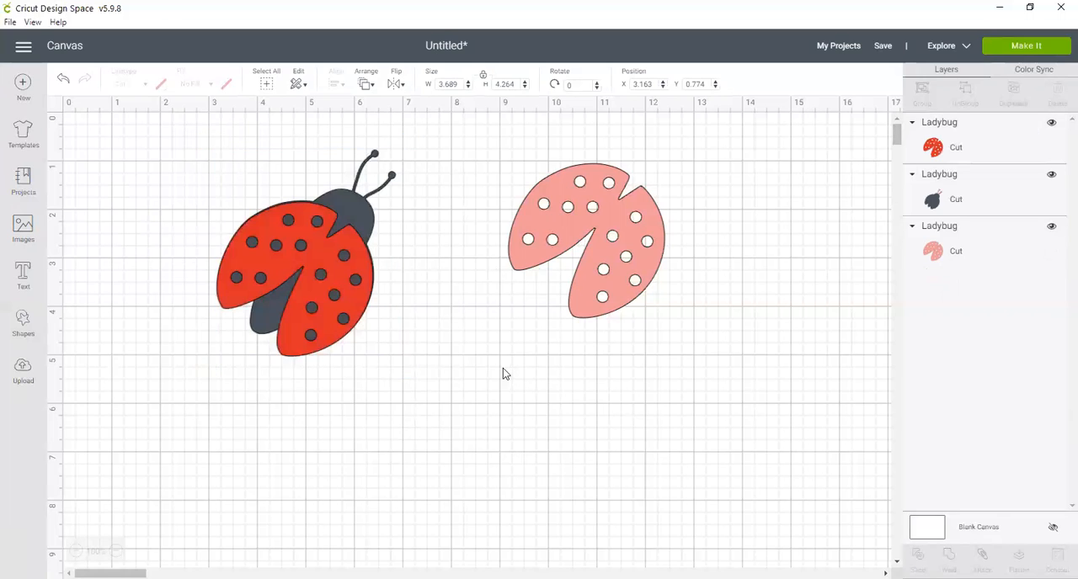
{"action": "left_click", "coordinate": [358, 209]}
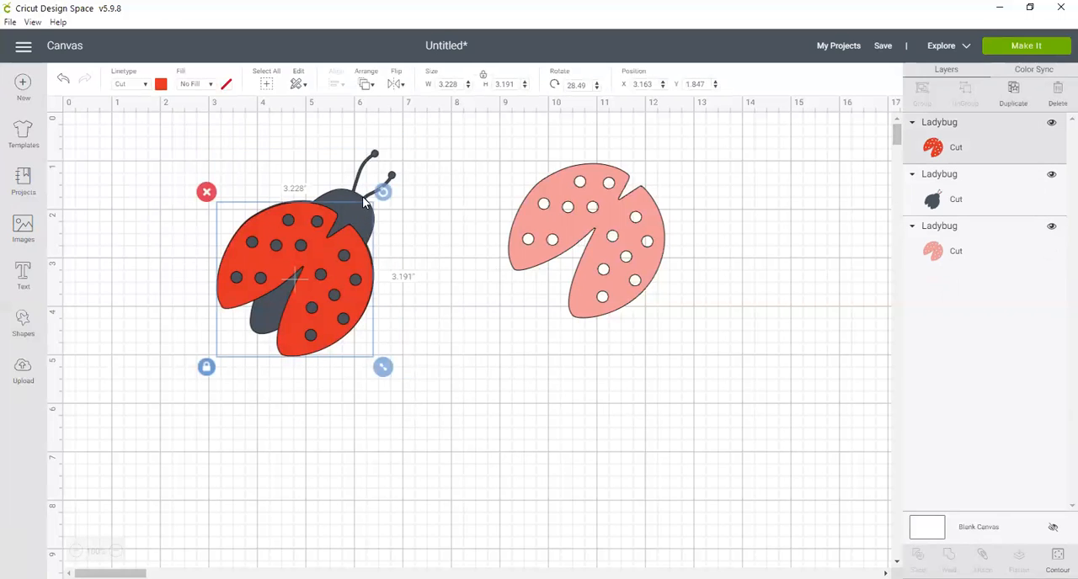
{"action": "left_click", "coordinate": [363, 202]}
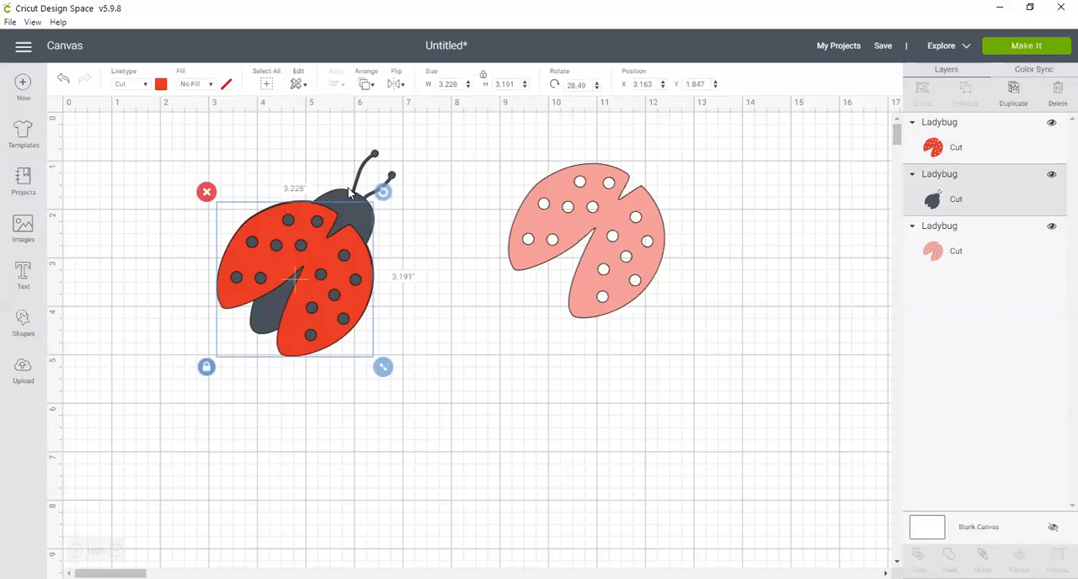
{"action": "left_click", "coordinate": [1012, 92]}
{"action": "left_click_drag", "start_coordinate": [346, 296], "coordinate": [540, 397]}
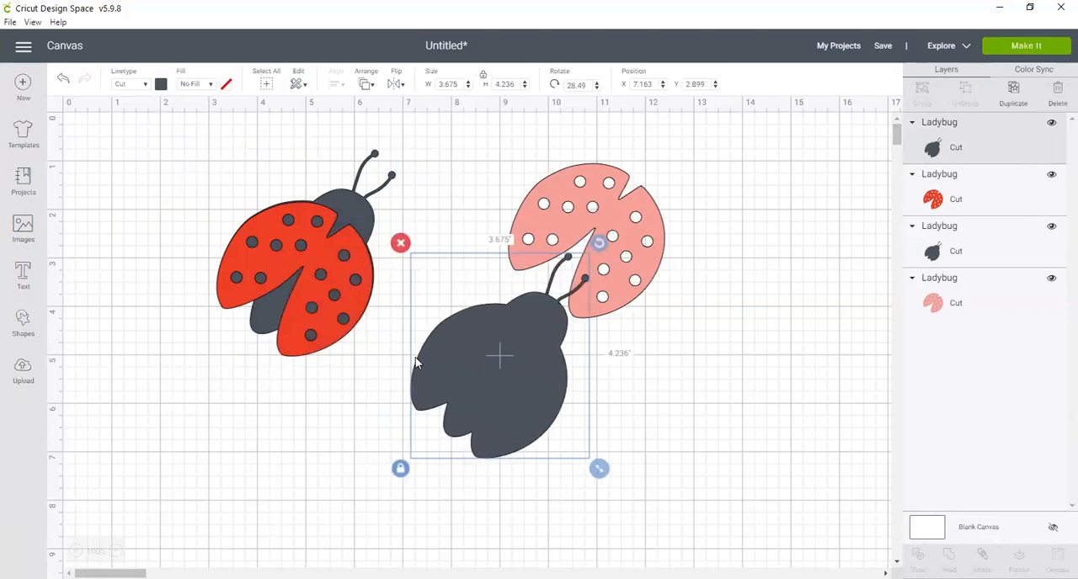
Send the pink wings to the front and place them on the duplicated dark body at about X 7.16, Y 3.97.
{"action": "left_click", "coordinate": [640, 251]}
{"action": "left_click_drag", "start_coordinate": [640, 269], "coordinate": [537, 268]}
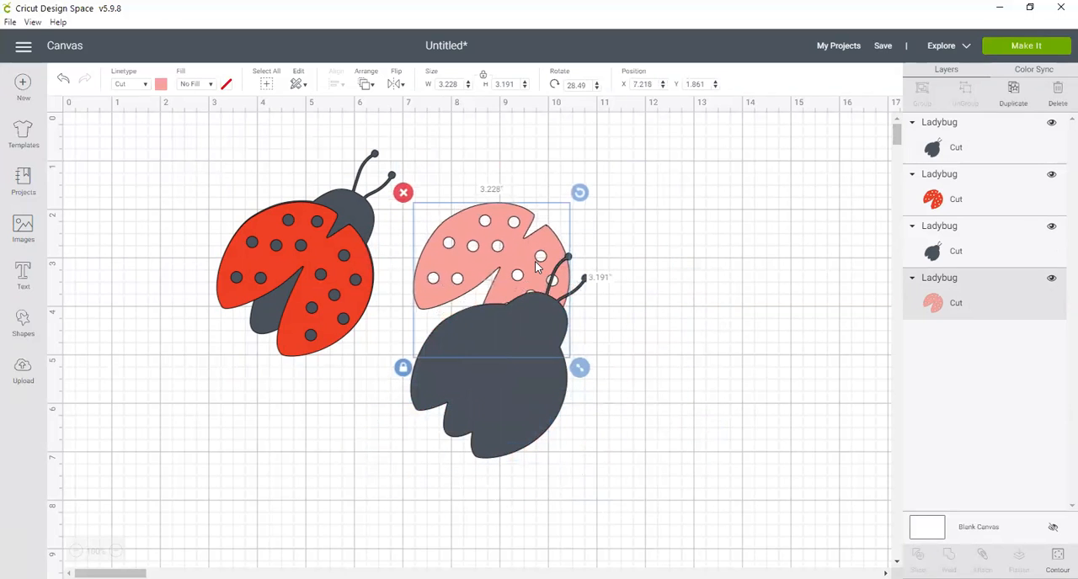
{"action": "left_click", "coordinate": [366, 84]}
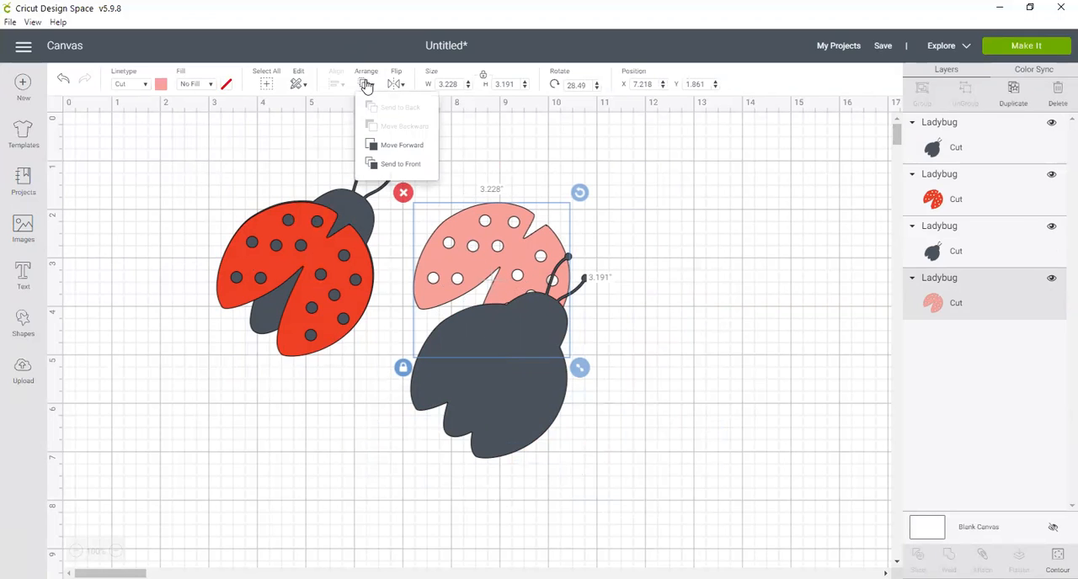
{"action": "left_click", "coordinate": [389, 146]}
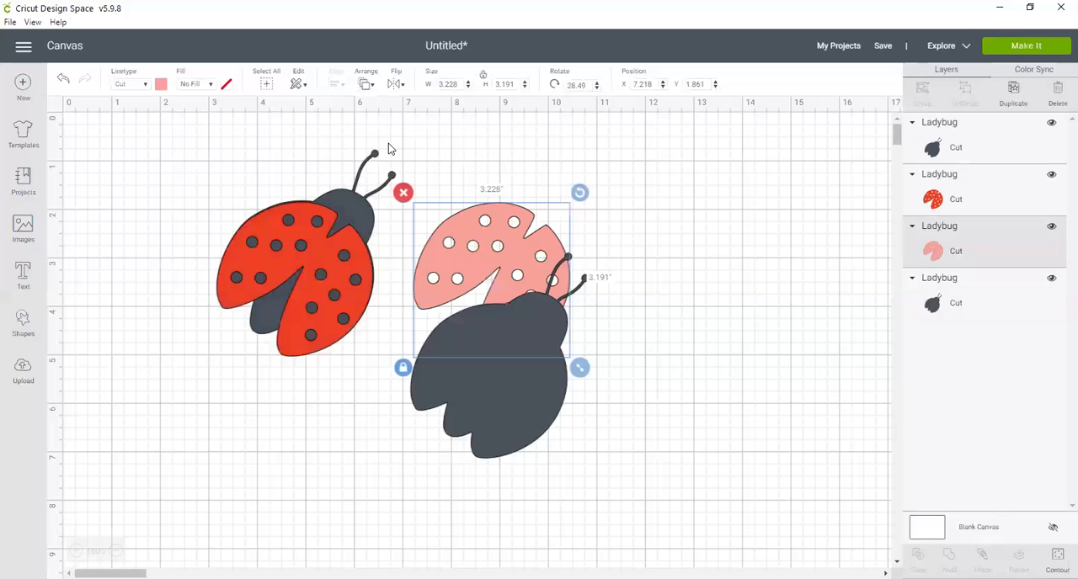
{"action": "left_click", "coordinate": [365, 84]}
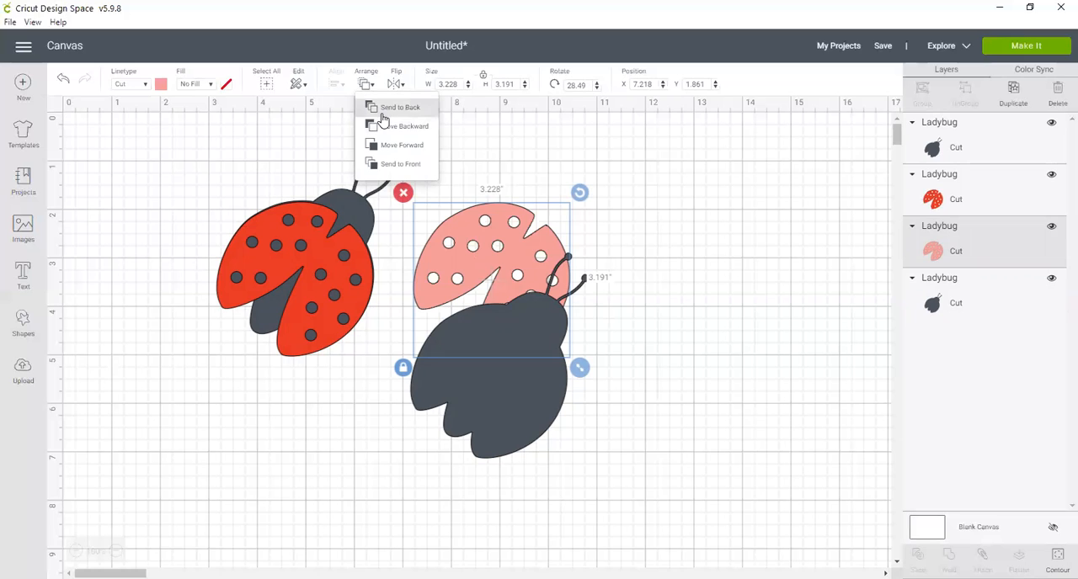
{"action": "left_click", "coordinate": [393, 165]}
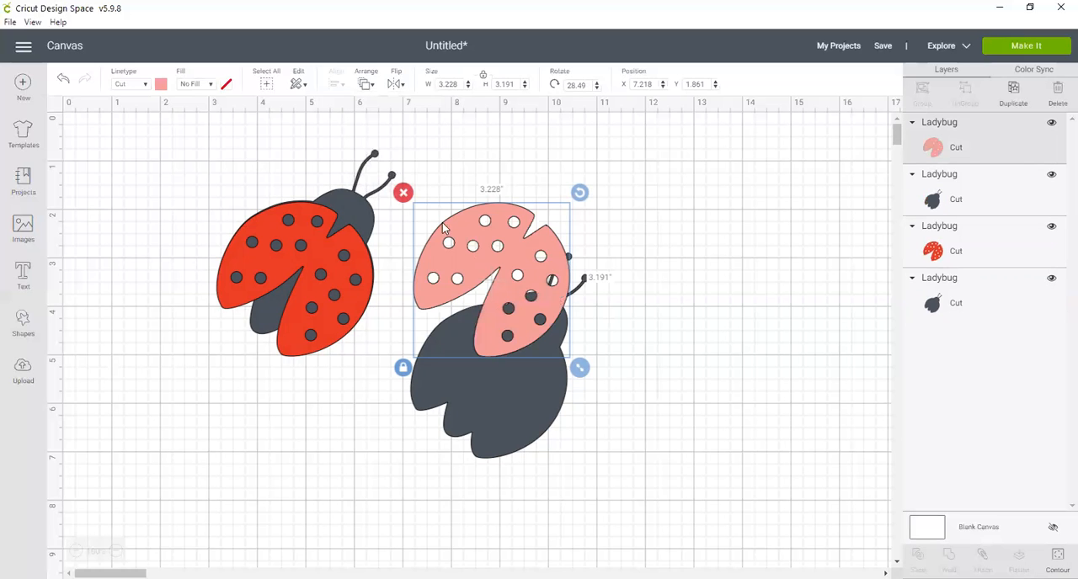
{"action": "left_click_drag", "start_coordinate": [525, 236], "coordinate": [523, 336]}
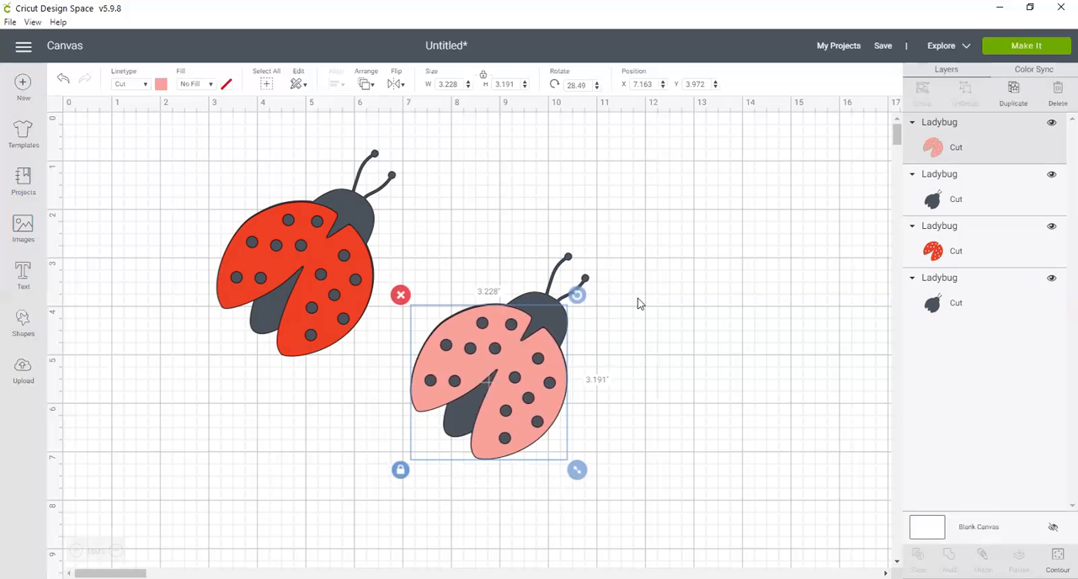
Group each ladybug's wings with its body and move the red ladybug to about X 1.8, Y 2.07.
{"action": "left_click_drag", "start_coordinate": [422, 225], "coordinate": [606, 500]}
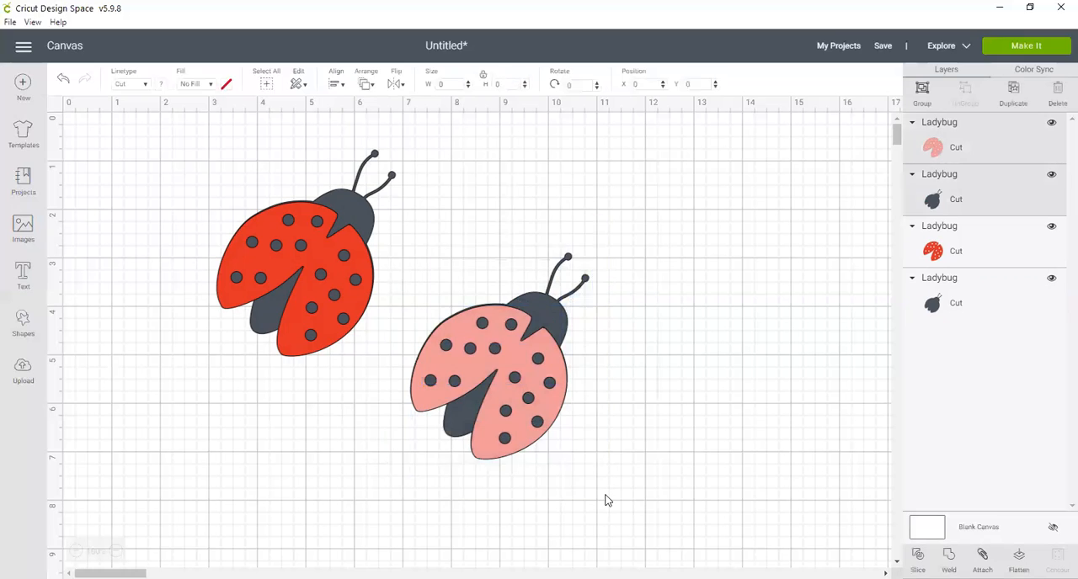
{"action": "left_click", "coordinate": [922, 91]}
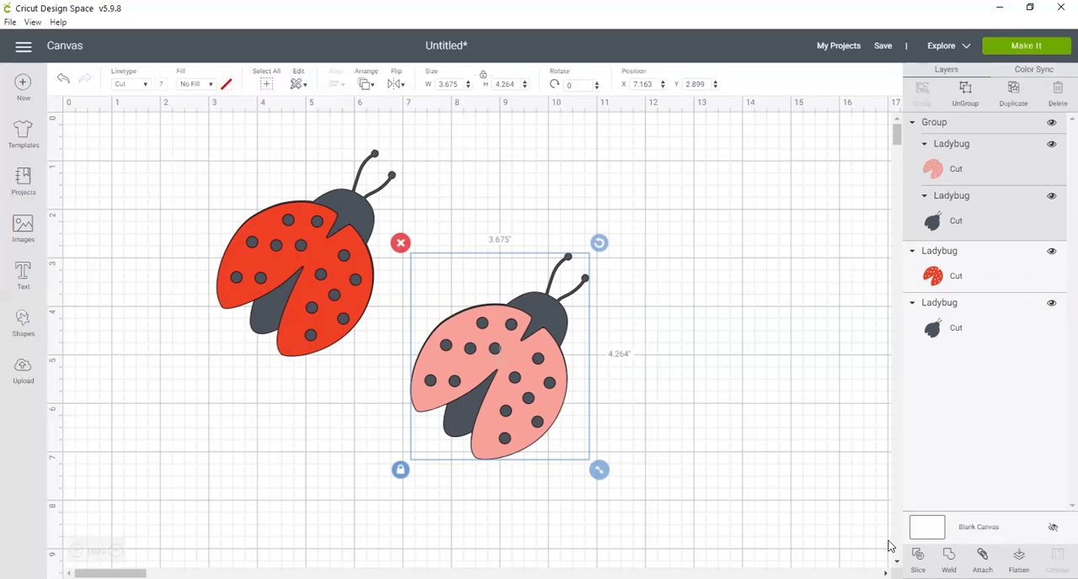
{"action": "left_click", "coordinate": [335, 217]}
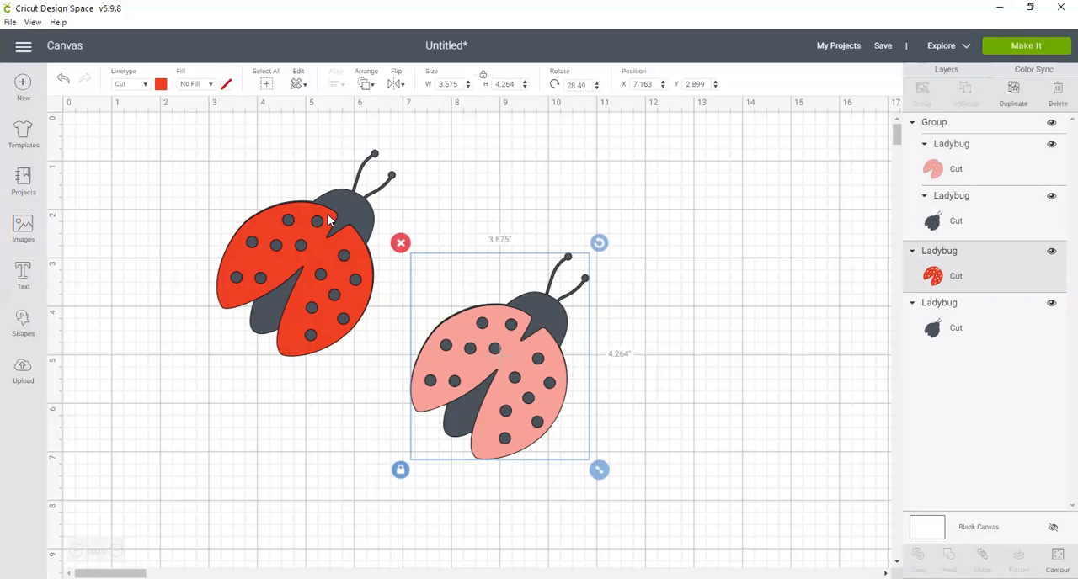
{"action": "left_click_drag", "start_coordinate": [195, 121], "coordinate": [401, 366]}
{"action": "left_click", "coordinate": [923, 90]}
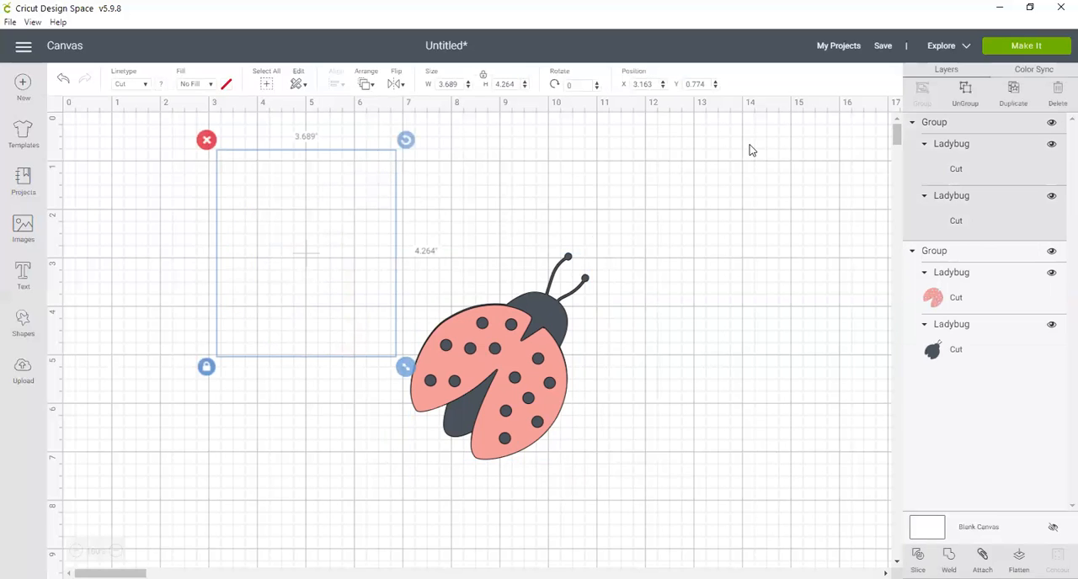
{"action": "left_click_drag", "start_coordinate": [340, 272], "coordinate": [274, 335]}
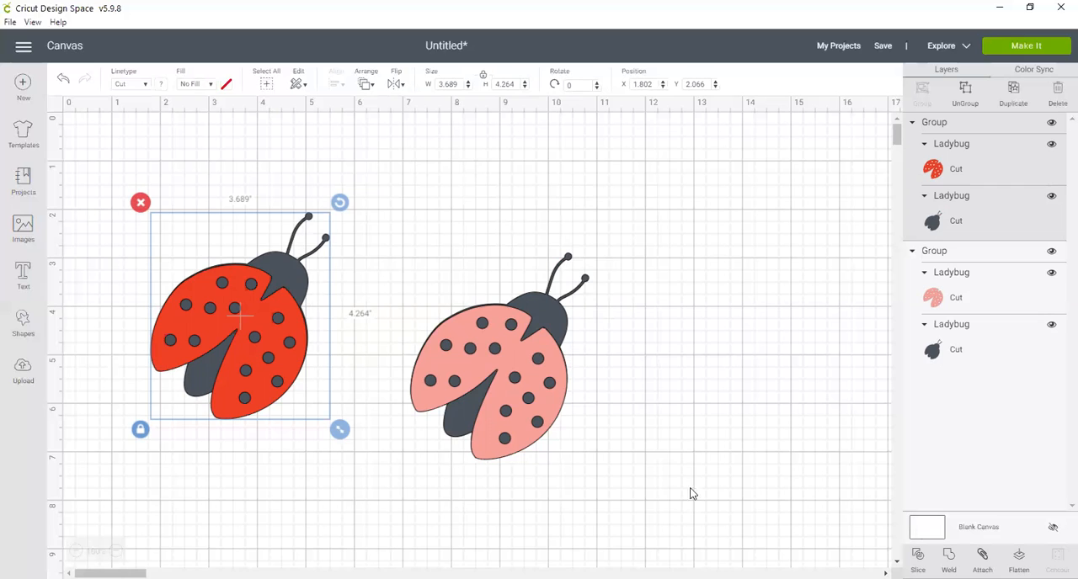
Ungroup the red ladybug and shift its wings partly off the body, to about X 1.08, Y 3.99.
{"action": "left_click", "coordinate": [964, 90]}
{"action": "left_click", "coordinate": [278, 333]}
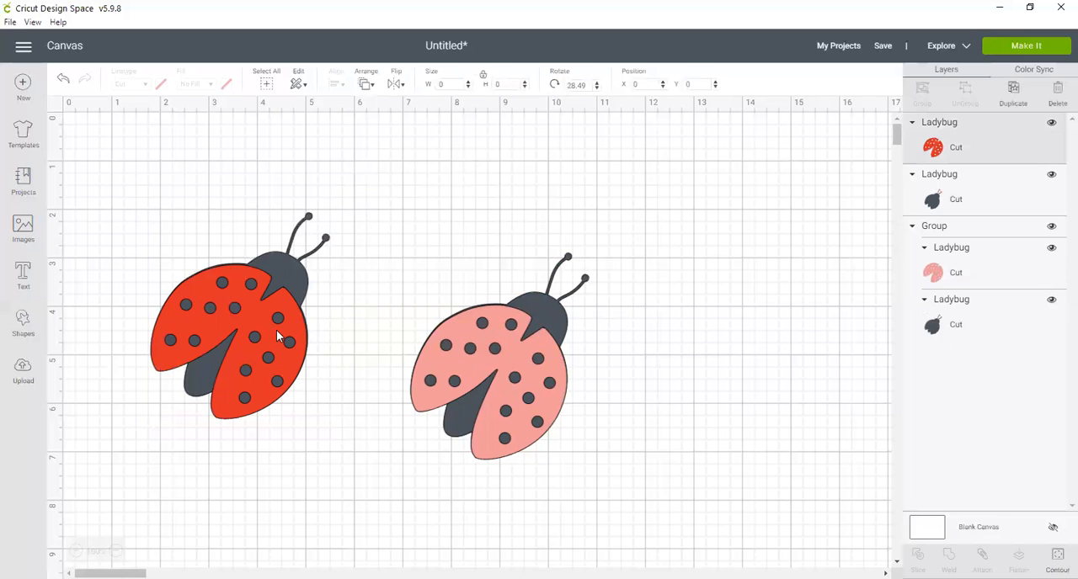
{"action": "left_click_drag", "start_coordinate": [279, 334], "coordinate": [256, 367]}
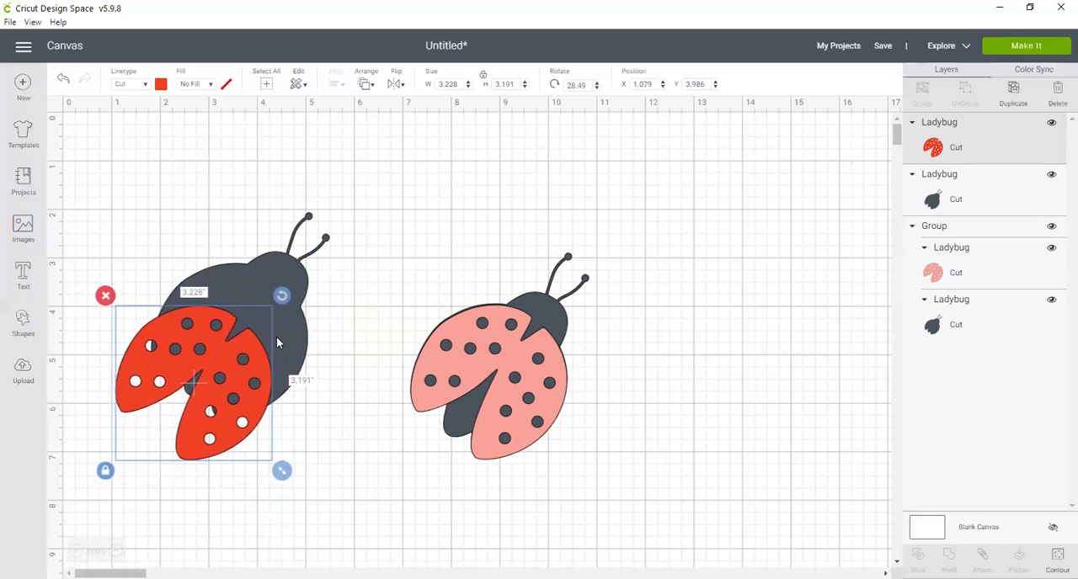
Group and weld the offset red wings with their dark body, placing the welded shape at about X 1.16, Y 1.04.
{"action": "left_click", "coordinate": [265, 276], "text": "shift"}
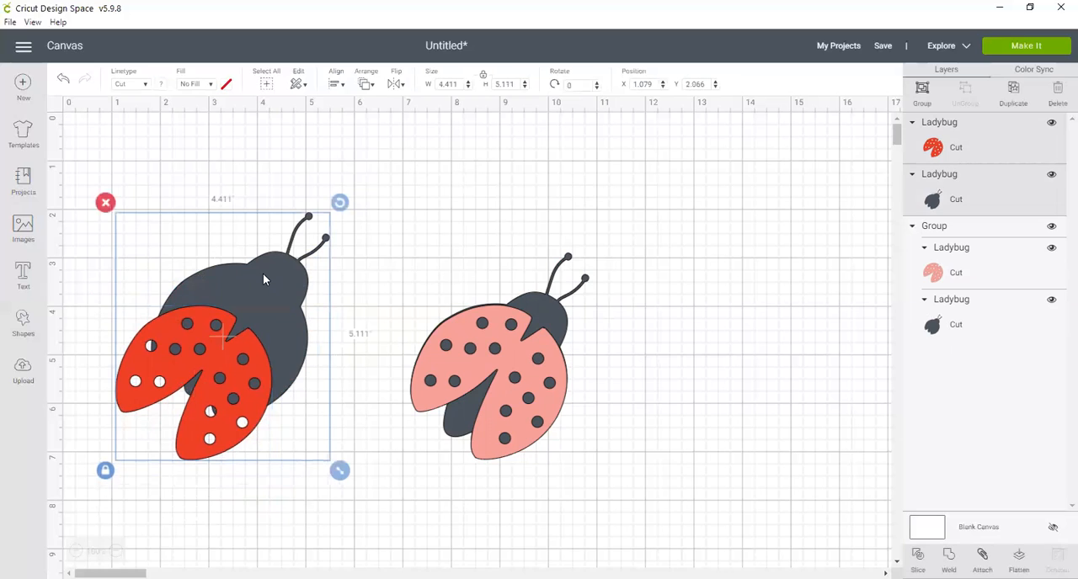
{"action": "left_click", "coordinate": [922, 93]}
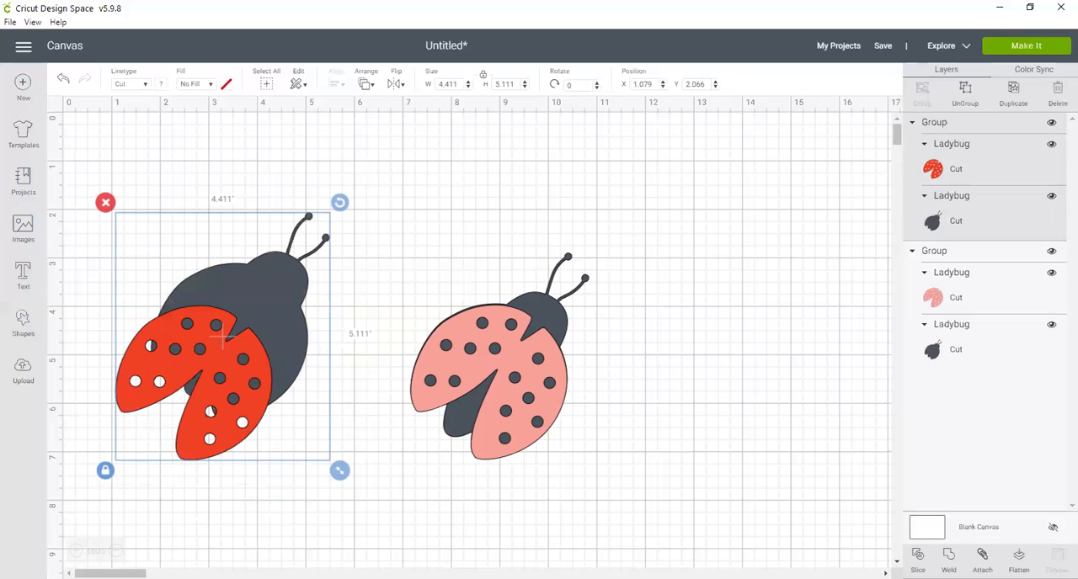
{"action": "left_click", "coordinate": [948, 556]}
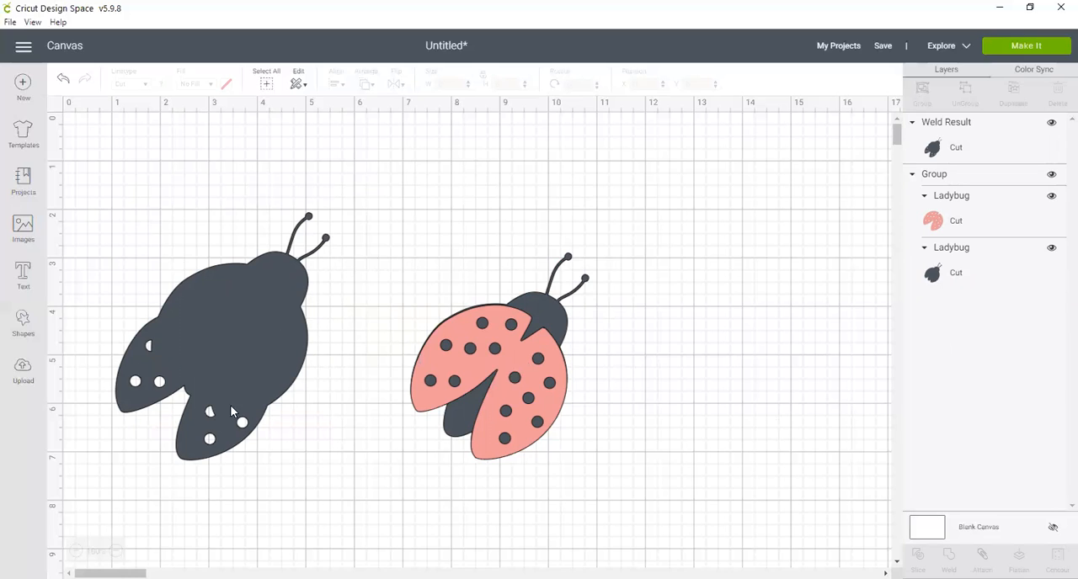
{"action": "left_click_drag", "start_coordinate": [313, 335], "coordinate": [277, 292]}
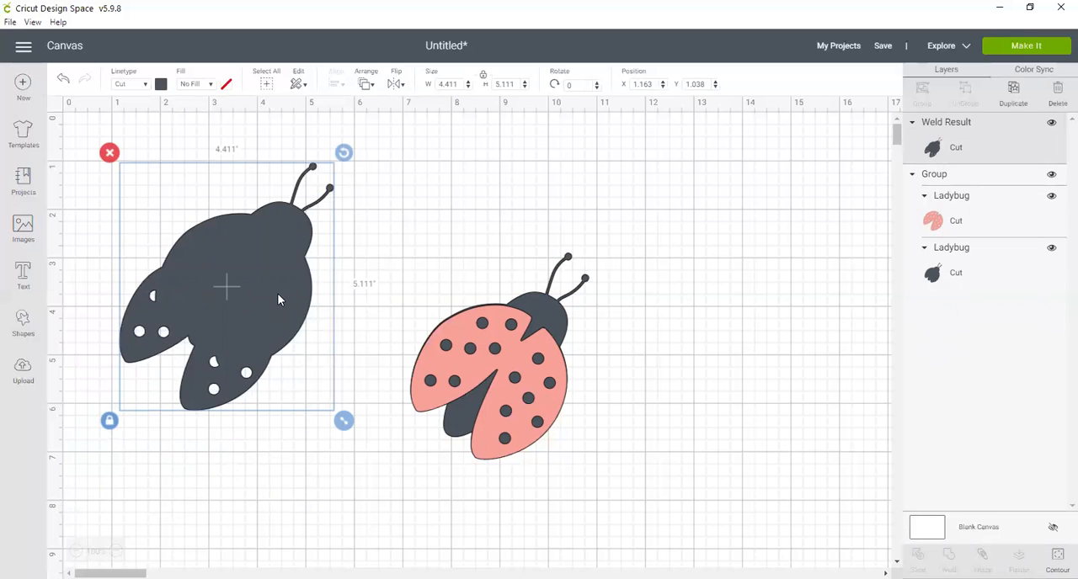
Slice the pink ladybug group and pull its pink wings and dark wing-shaped piece apart, with the dark piece at about X 4.45, Y 6.13.
{"action": "left_click", "coordinate": [507, 425]}
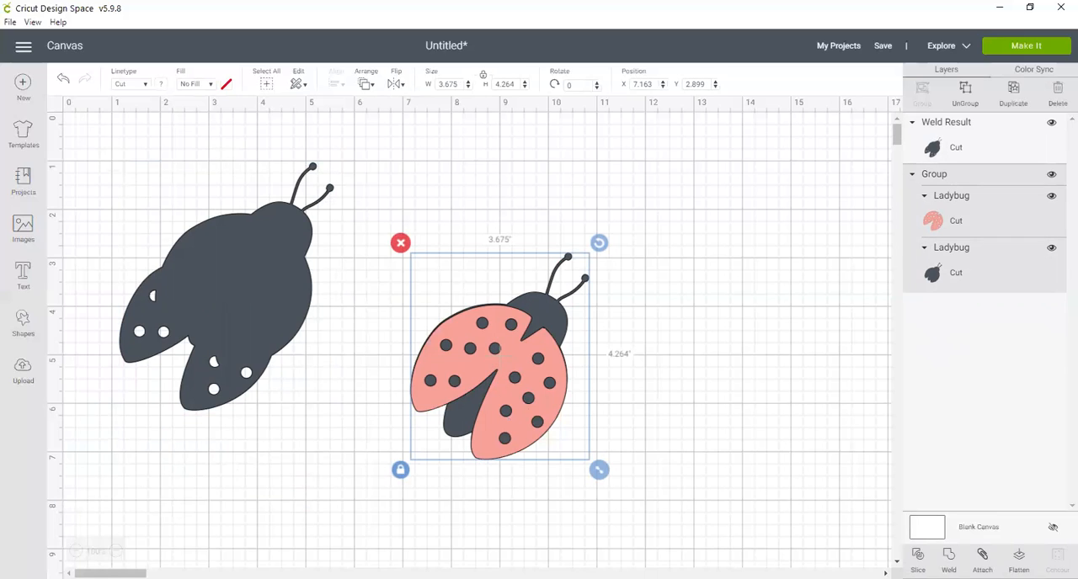
{"action": "left_click", "coordinate": [917, 560]}
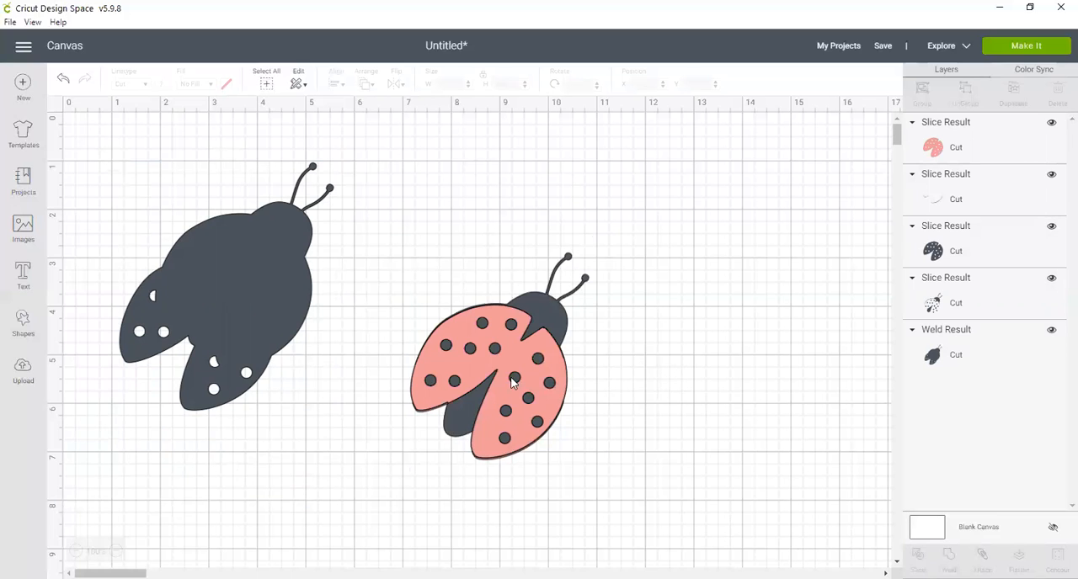
{"action": "left_click_drag", "start_coordinate": [502, 359], "coordinate": [719, 364]}
{"action": "left_click_drag", "start_coordinate": [503, 358], "coordinate": [372, 465]}
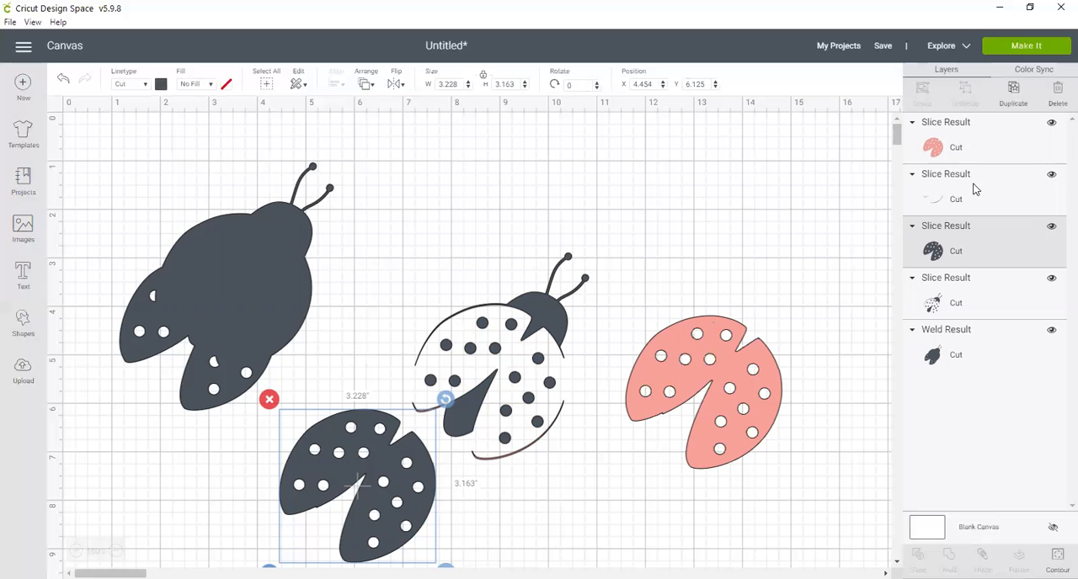
Check the project on the cutting mats, return to the canvas and hide the thin sliver slice layer.
{"action": "left_click", "coordinate": [1015, 45]}
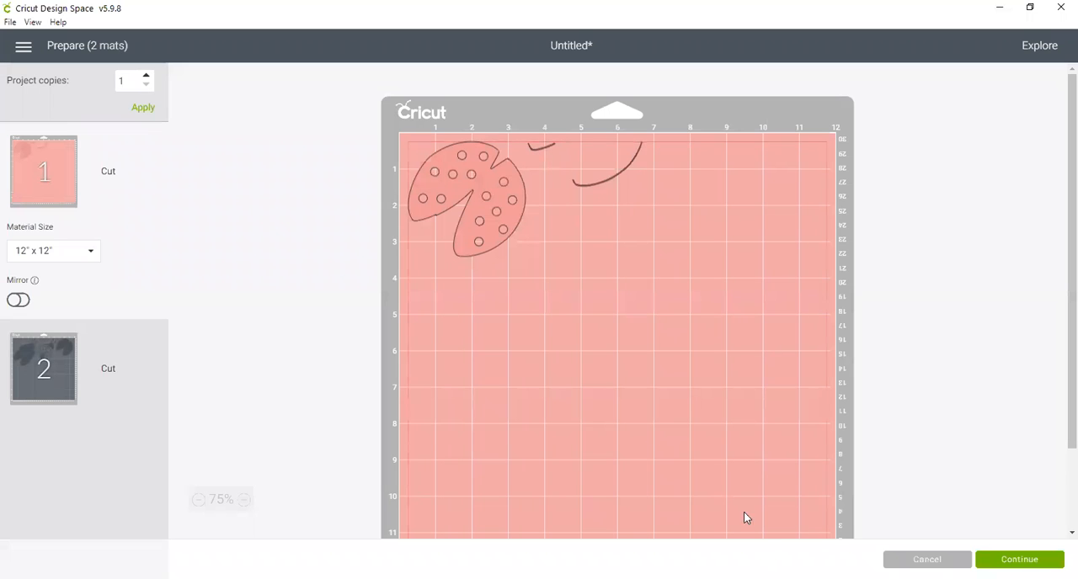
{"action": "left_click", "coordinate": [926, 559]}
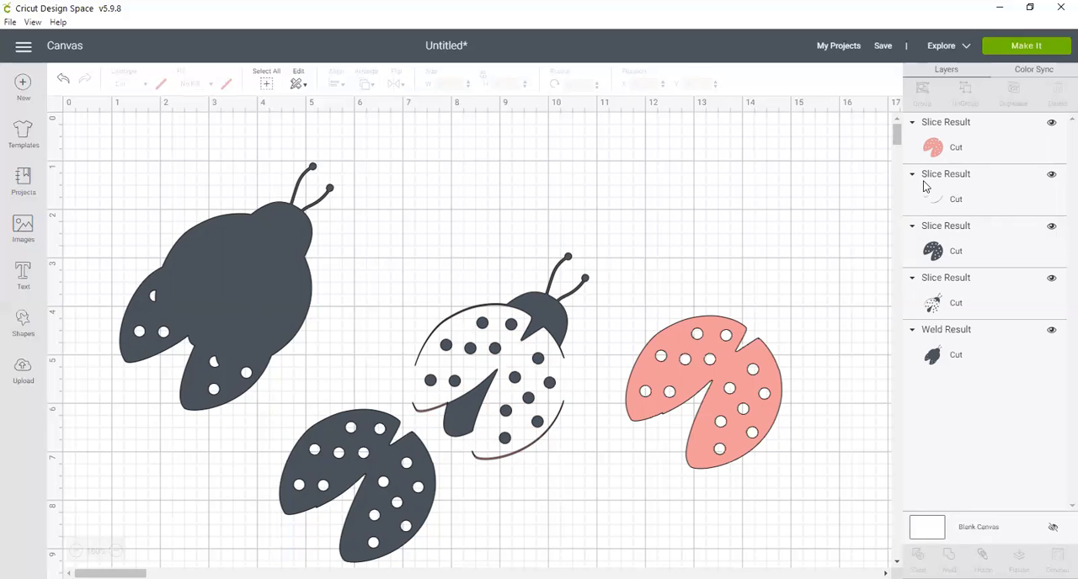
{"action": "left_click", "coordinate": [1052, 175]}
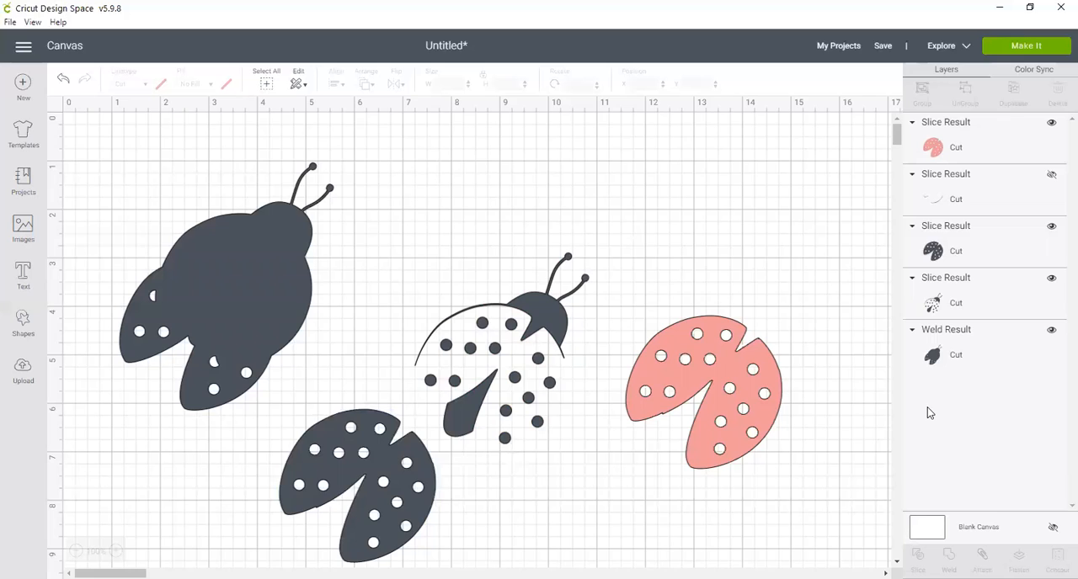
Preview the pink and dark cutting mats with the sliver layer hidden and return to the canvas.
{"action": "left_click", "coordinate": [1026, 52]}
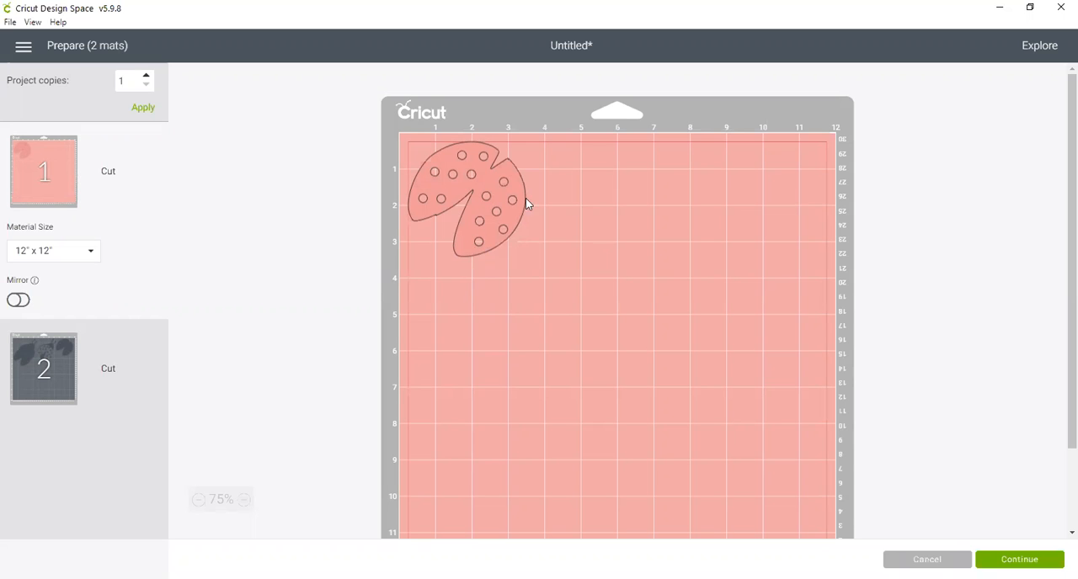
{"action": "left_click", "coordinate": [46, 369]}
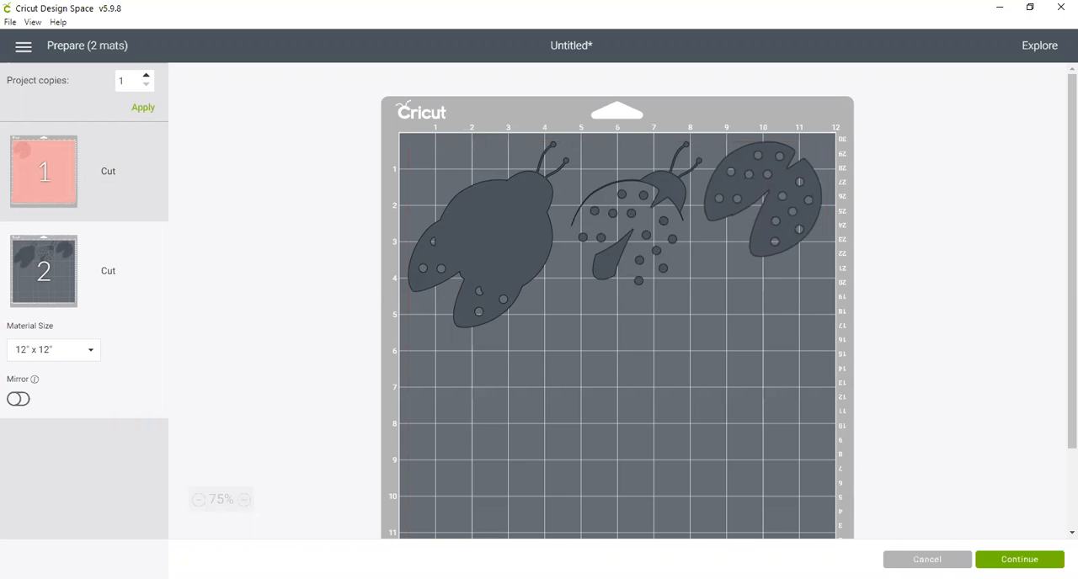
{"action": "left_click", "coordinate": [926, 560]}
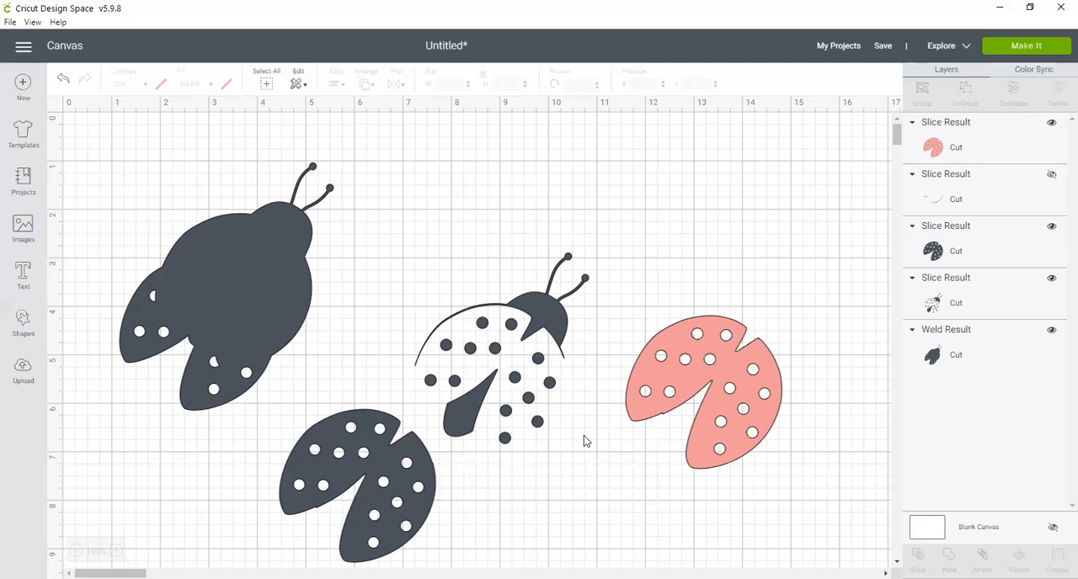